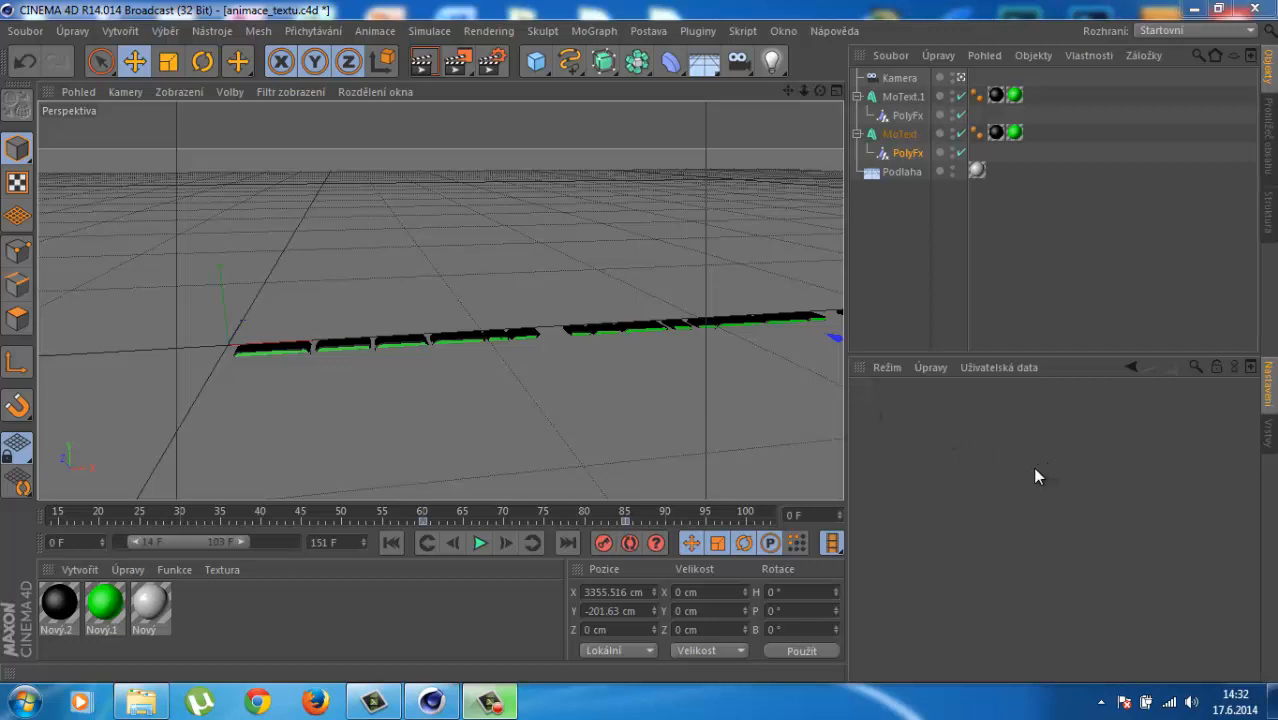
Step: Preview the finished name animation, stop it at frame 33, and bring up the Soubor menu
left_click(478, 542)
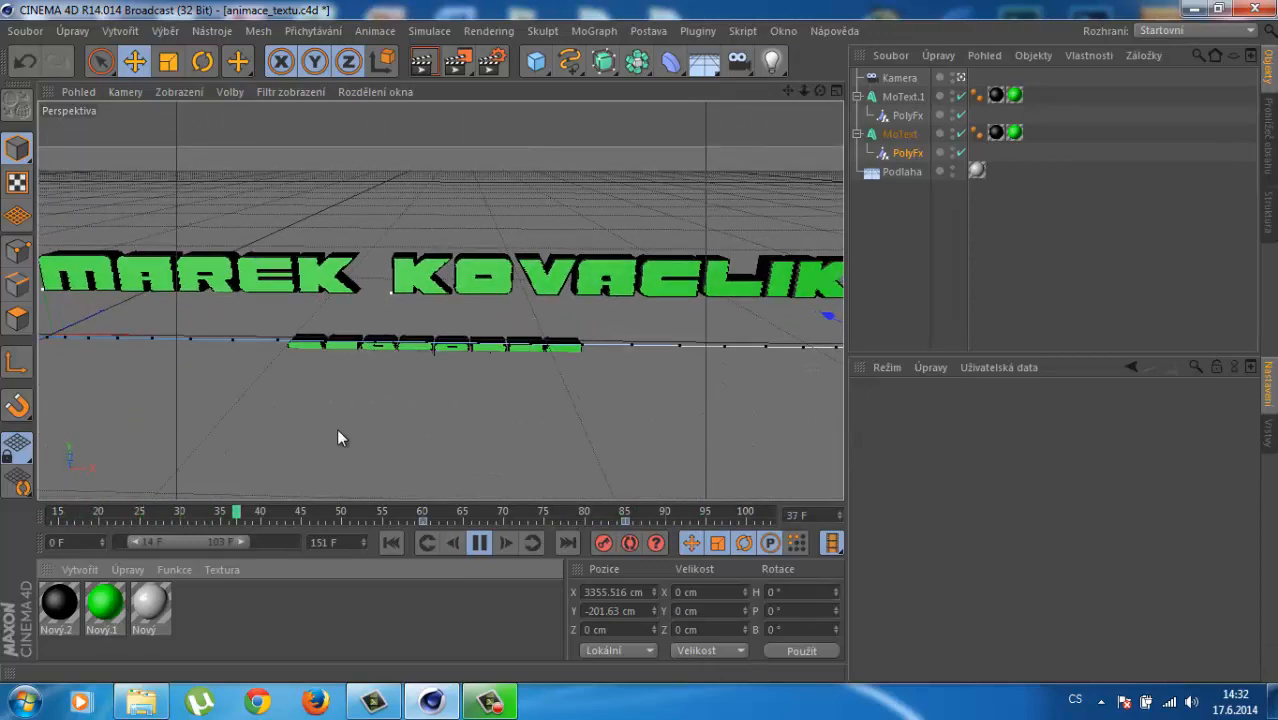
left_click(480, 542)
left_click(25, 31)
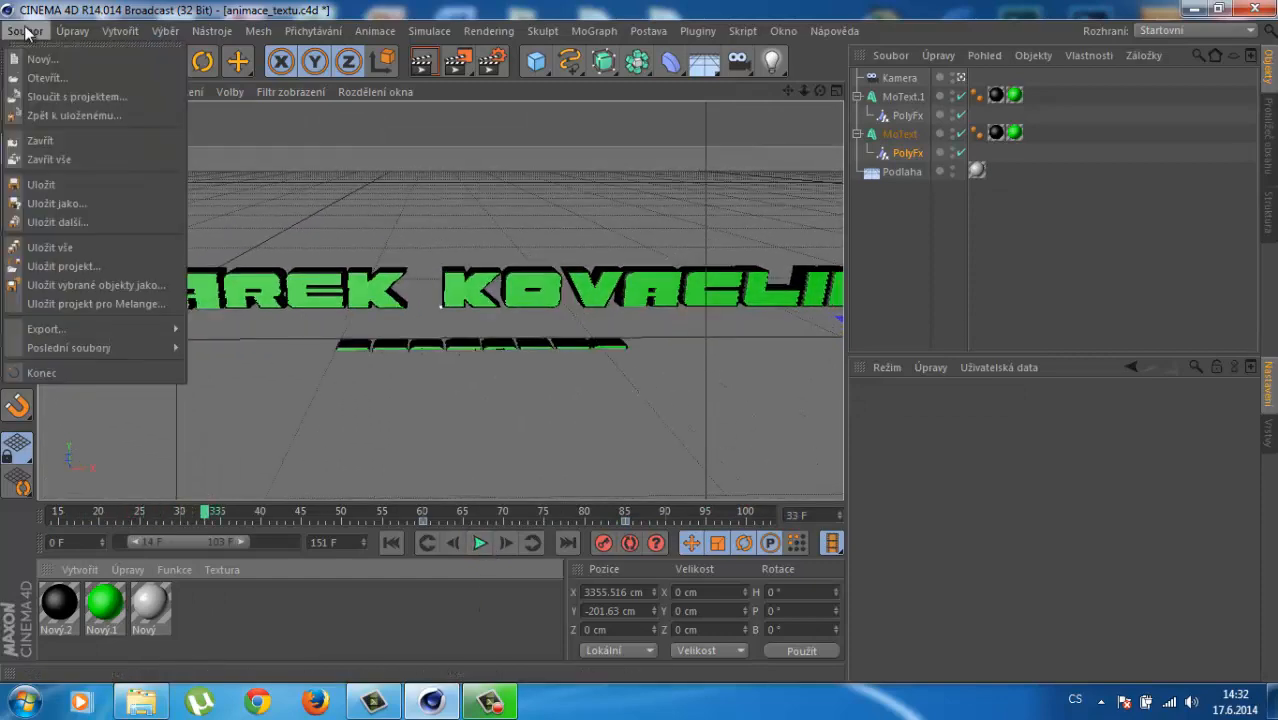
Step: Start a new empty project and add a 2000 × 2000 cm Podlaha floor
left_click(45, 60)
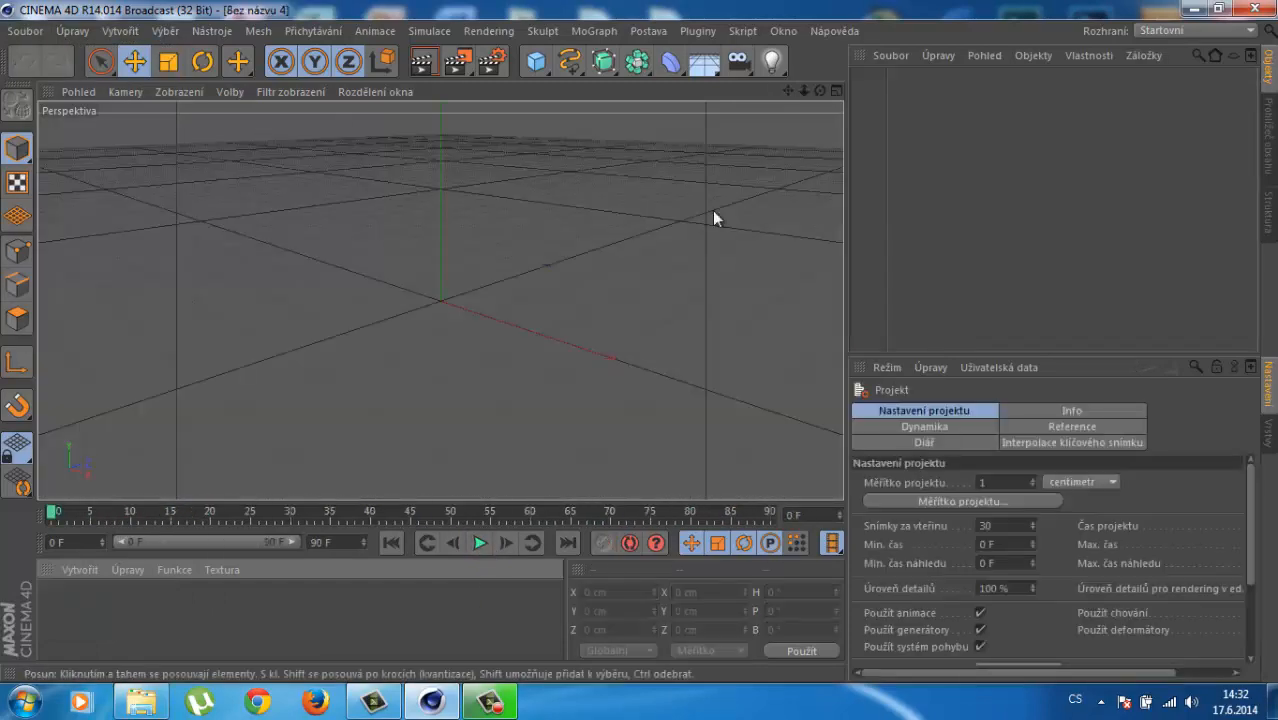
left_click_drag(499, 320, 660, 308, "alt")
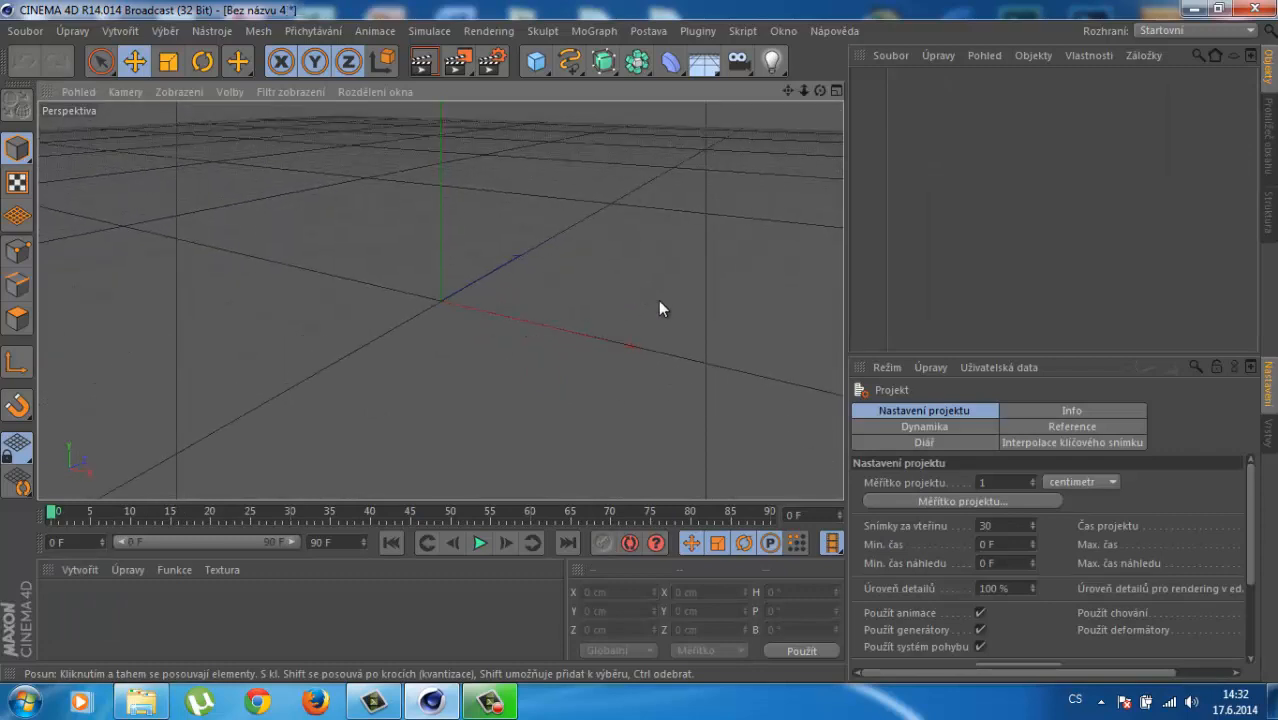
left_click(705, 63)
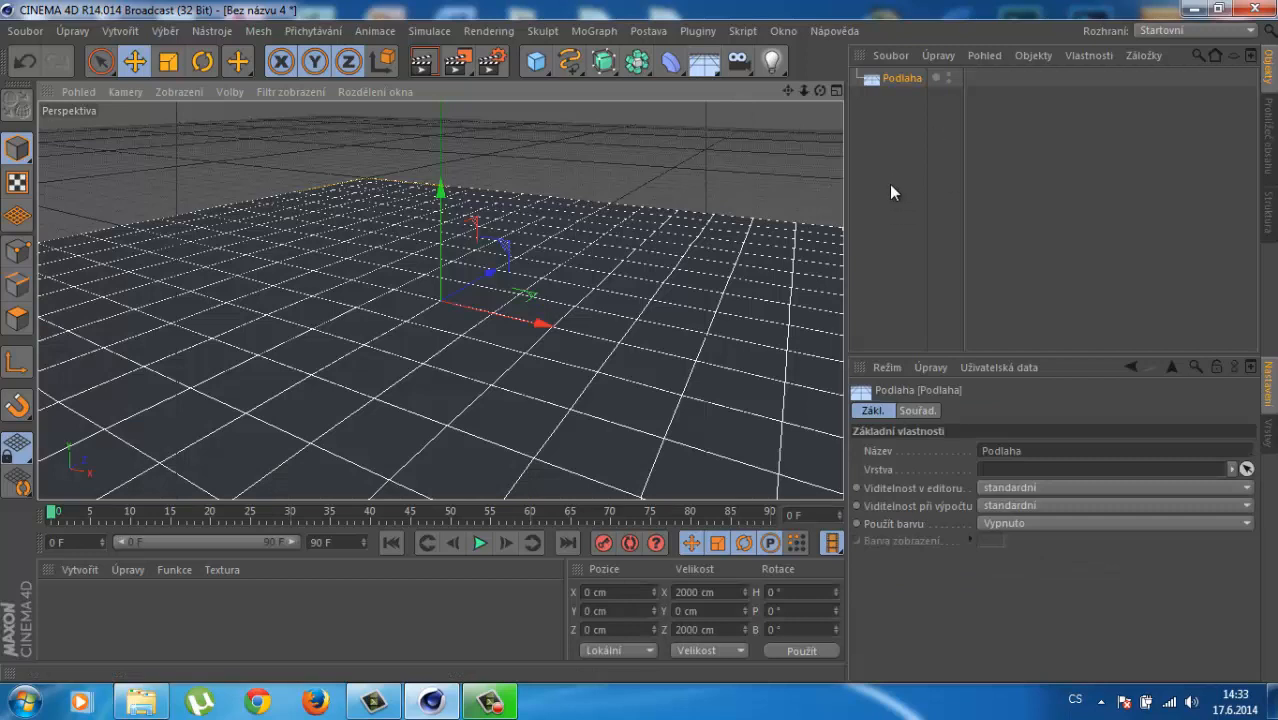
Step: Add a MoText object reading 'Text' with 20 cm depth, viewed head-on
left_click(612, 32)
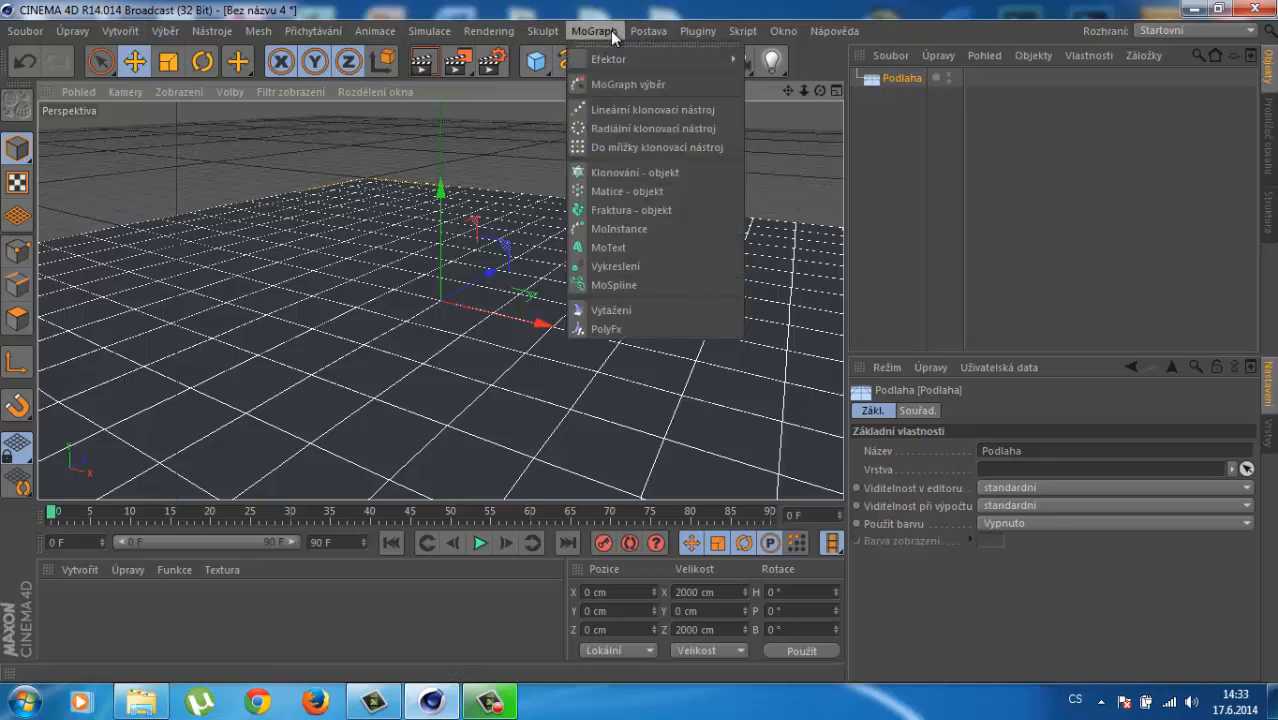
left_click(642, 247)
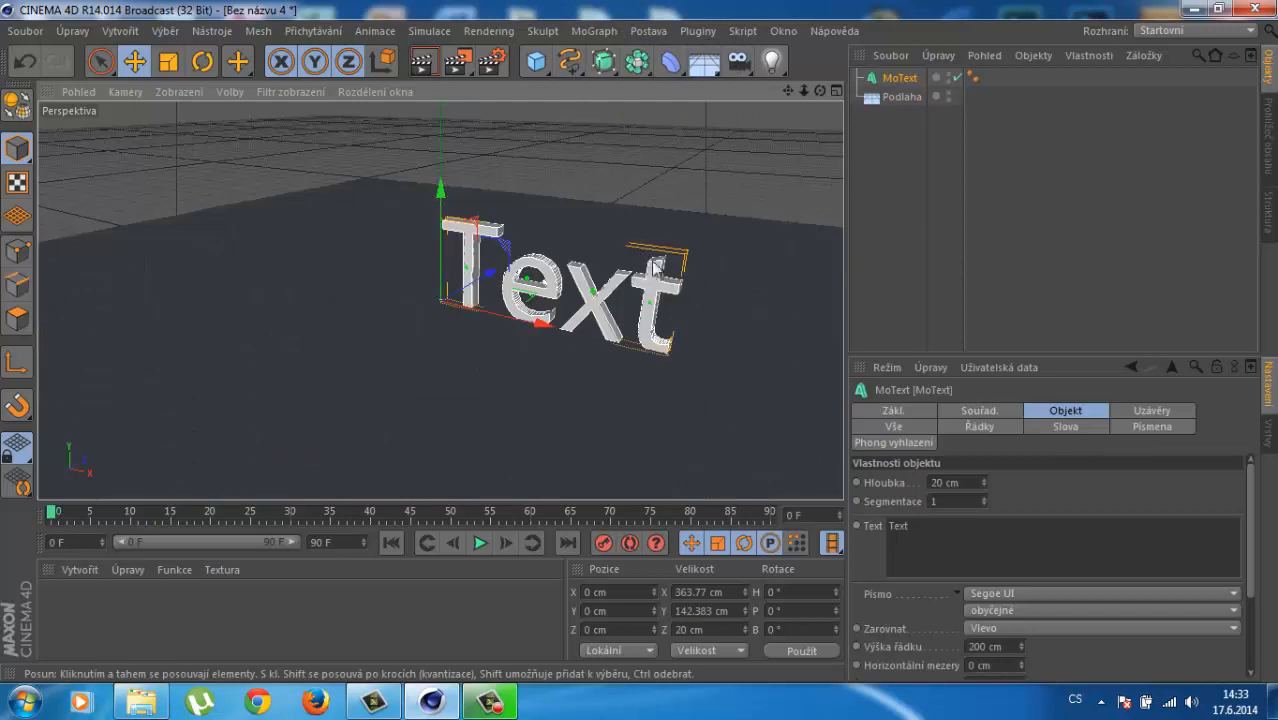
left_click_drag(712, 271, 659, 307, "alt")
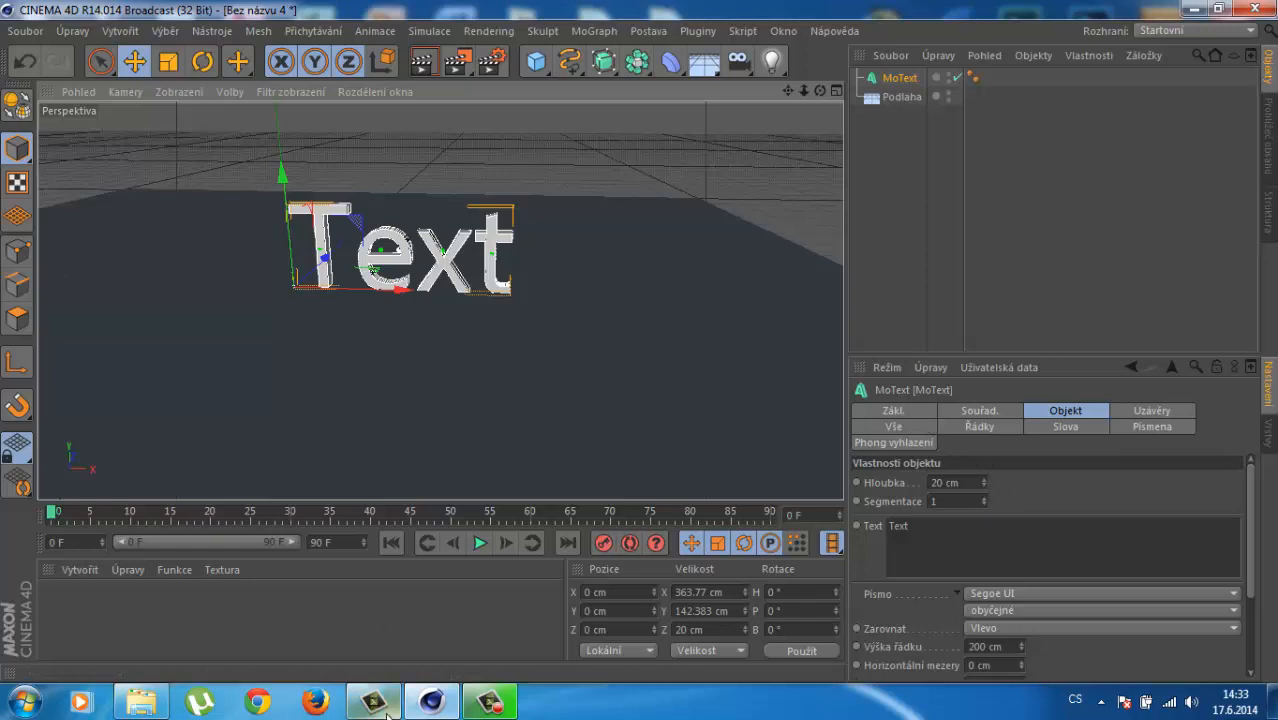
left_click(488, 705)
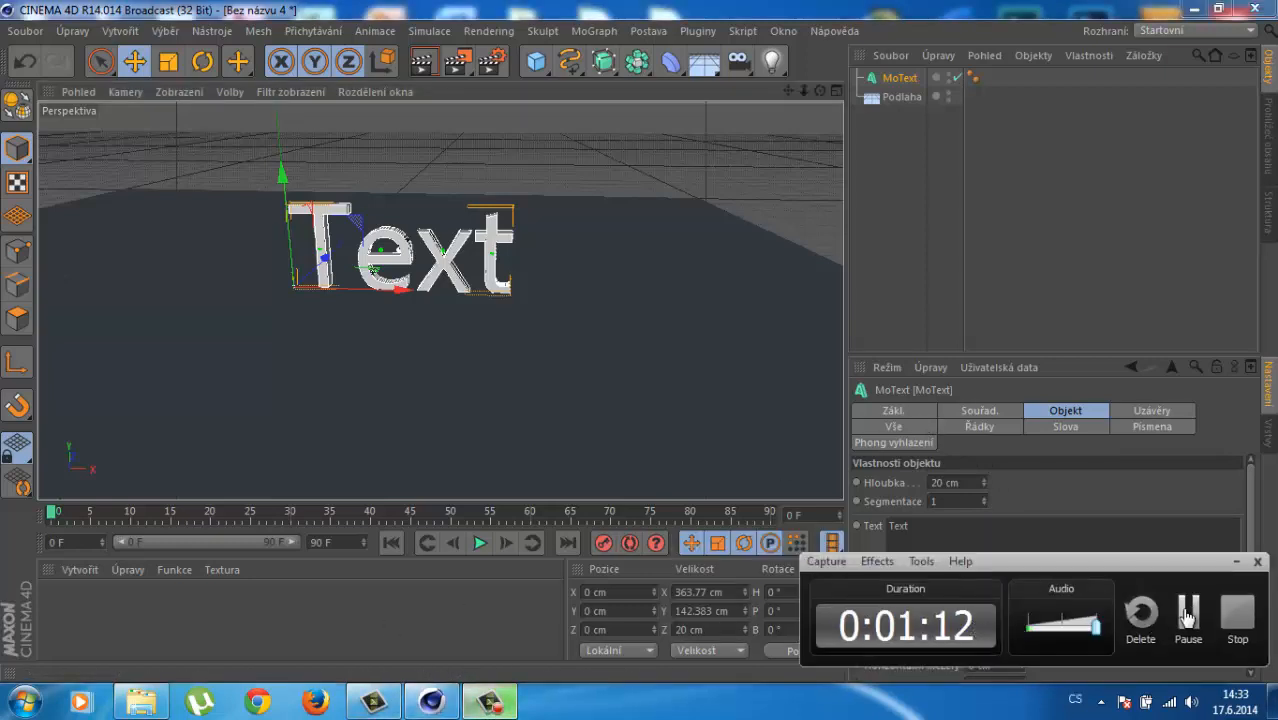
left_click(1190, 612)
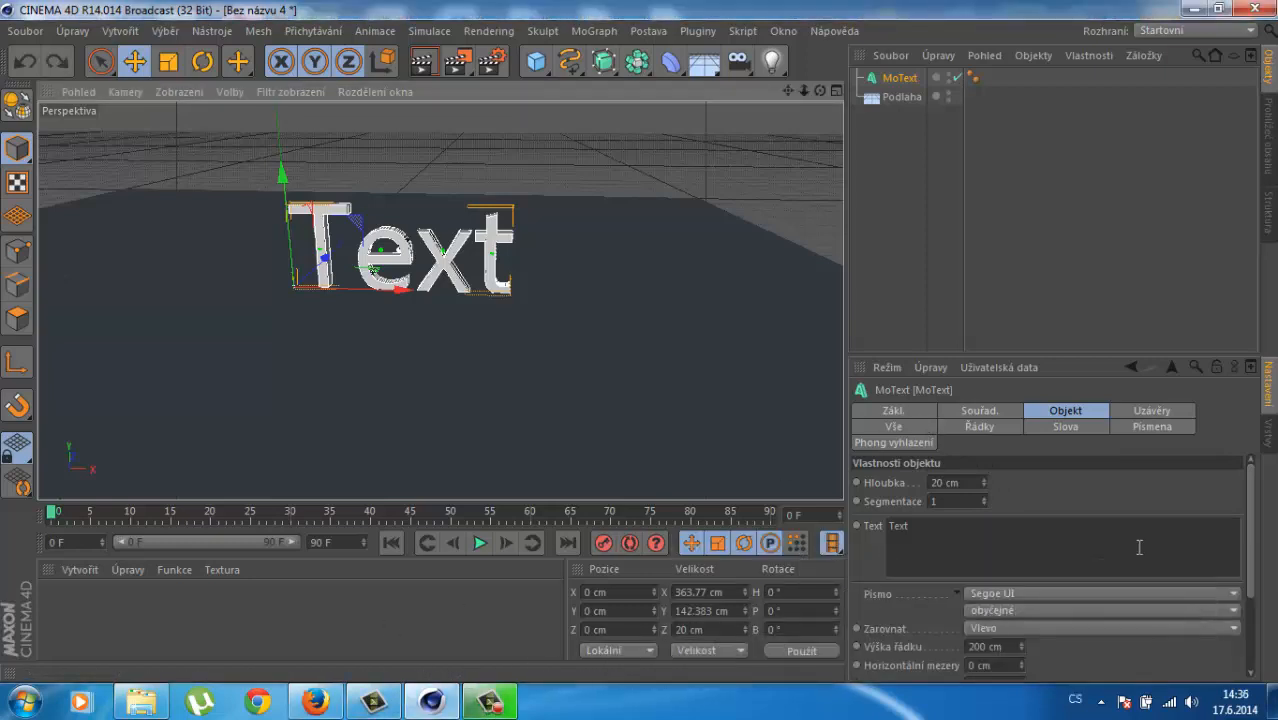
left_click(488, 705)
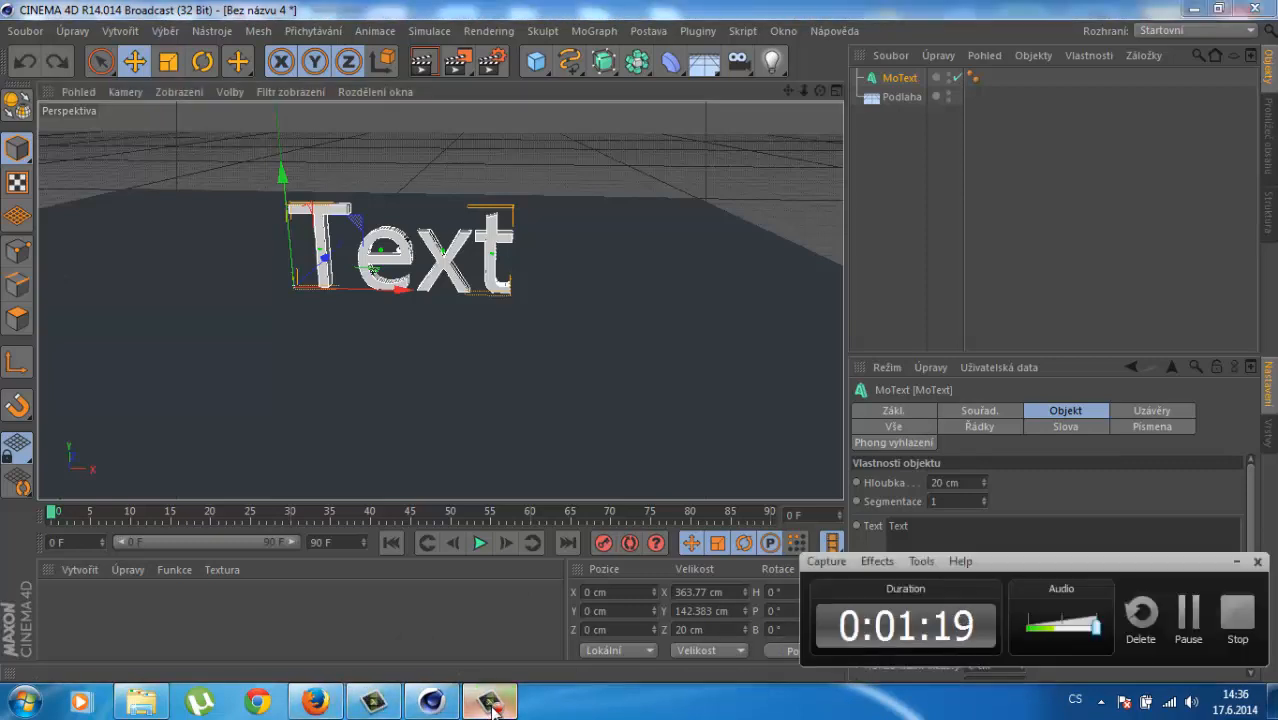
Step: Increase the MoText extrusion depth (Hloubka) to 54 cm
left_click(490, 705)
mouse_move(597, 291)
left_mouse_down("alt")
mouse_move(540, 281)
mouse_move(603, 303)
left_mouse_up("alt")
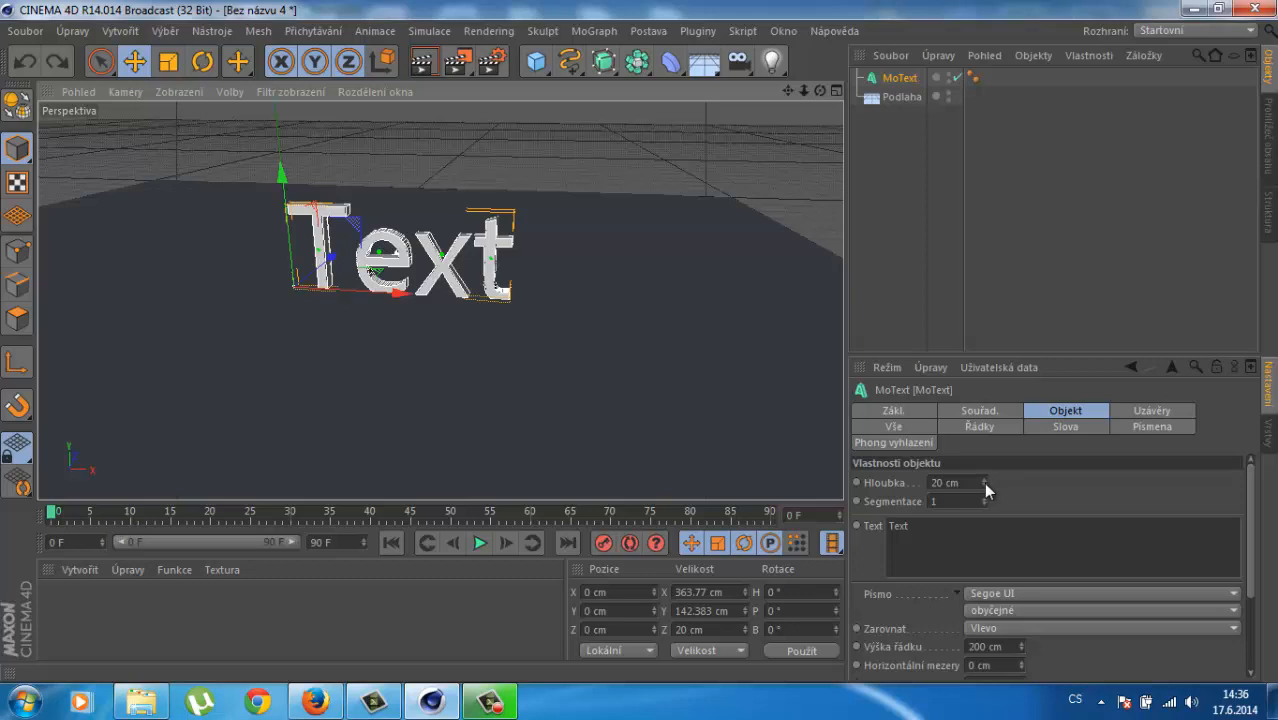
left_click_drag(983, 482, 983, 484)
Step: Replace the placeholder word Text with the person's full name
left_click(976, 534)
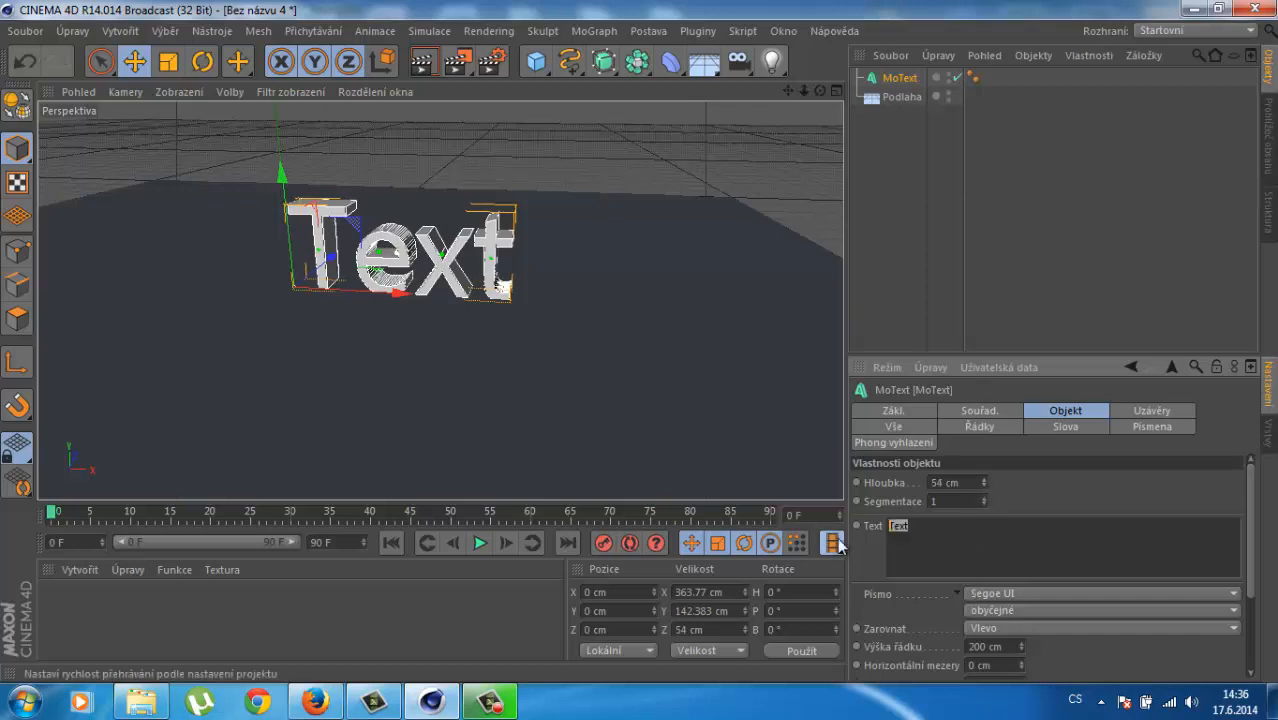
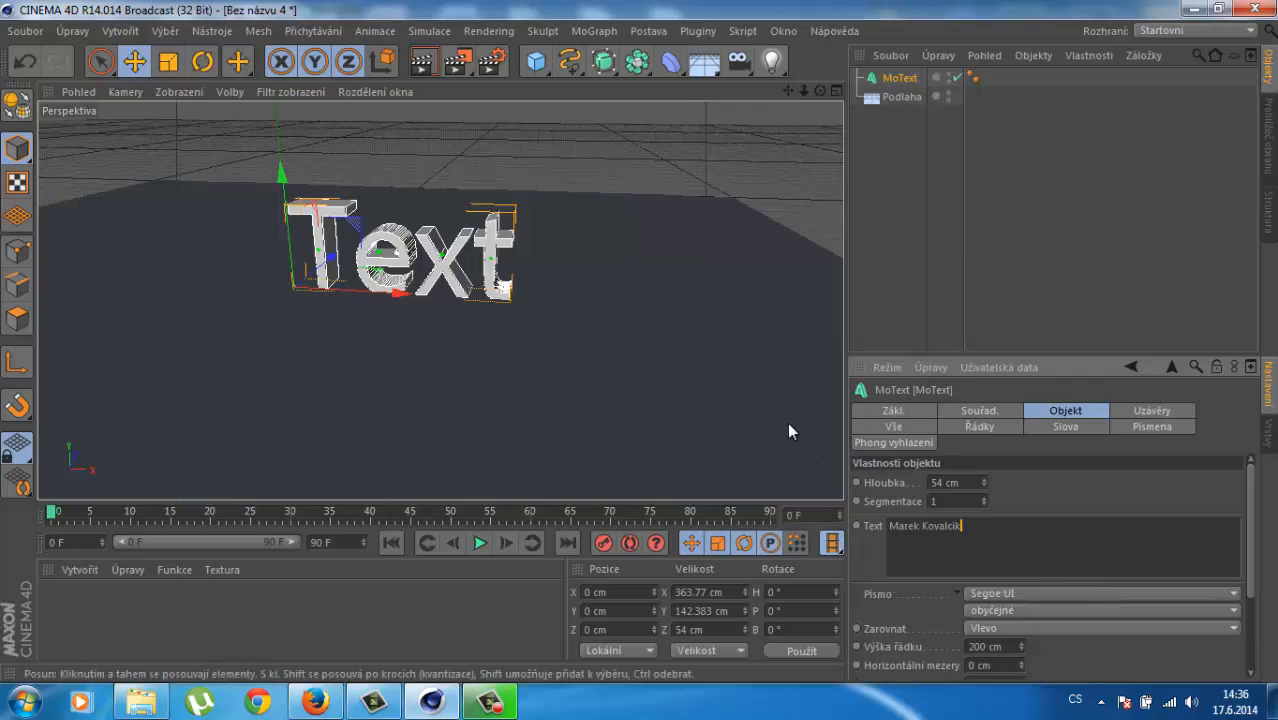
left_click(1081, 496)
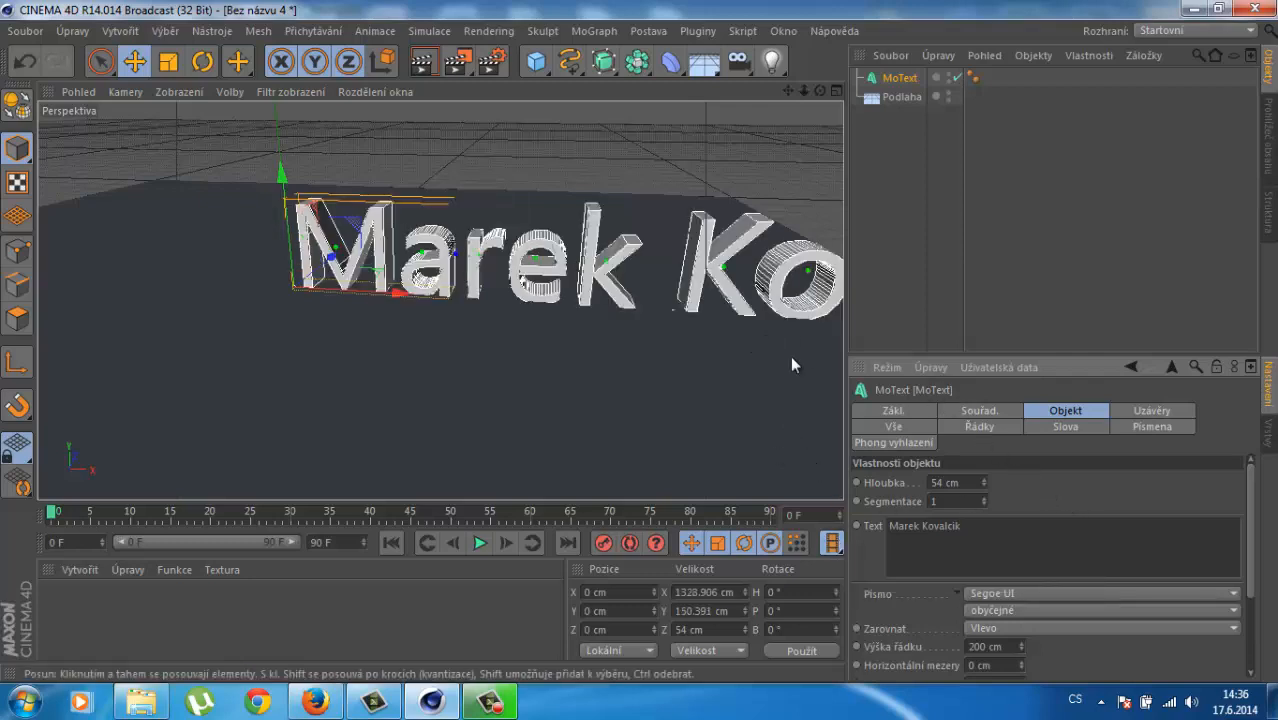
left_click(1160, 411)
left_click(1066, 408)
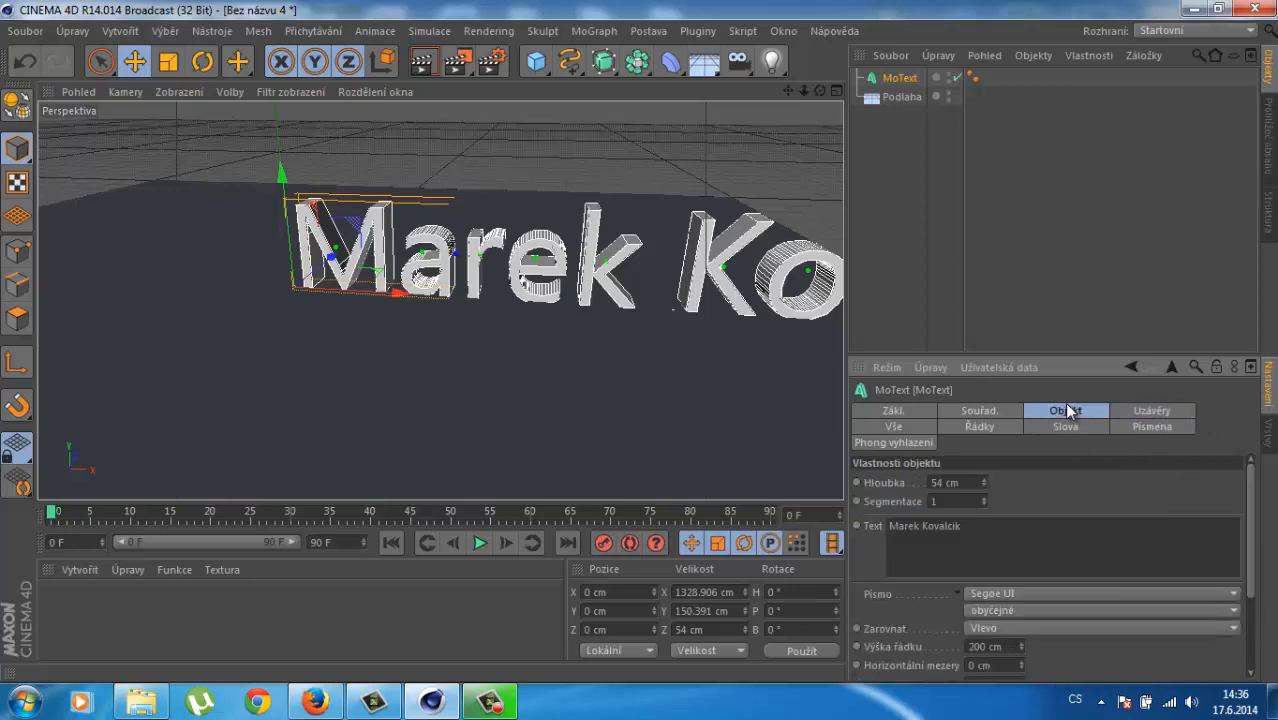
scroll(1158, 522, "down", 2)
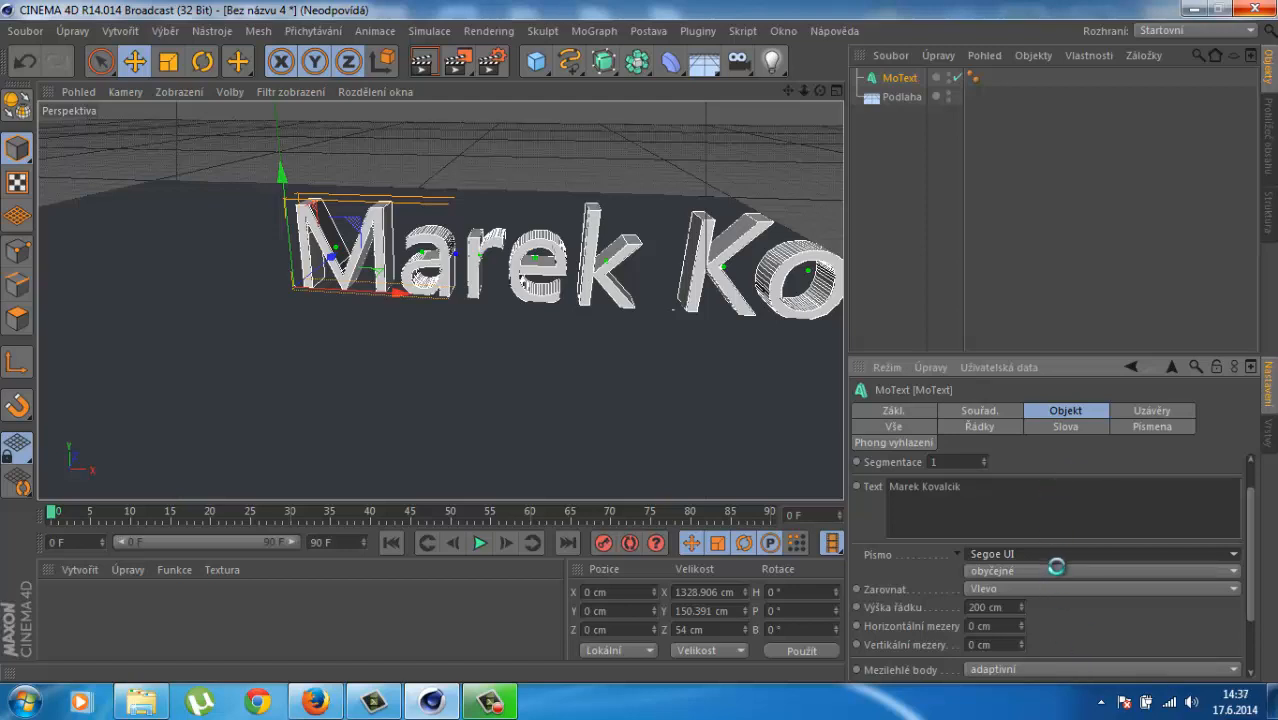
Step: Set the MoText font to Rustproof Body Regular, widening the name to about 3112.6 cm
left_click(504, 698)
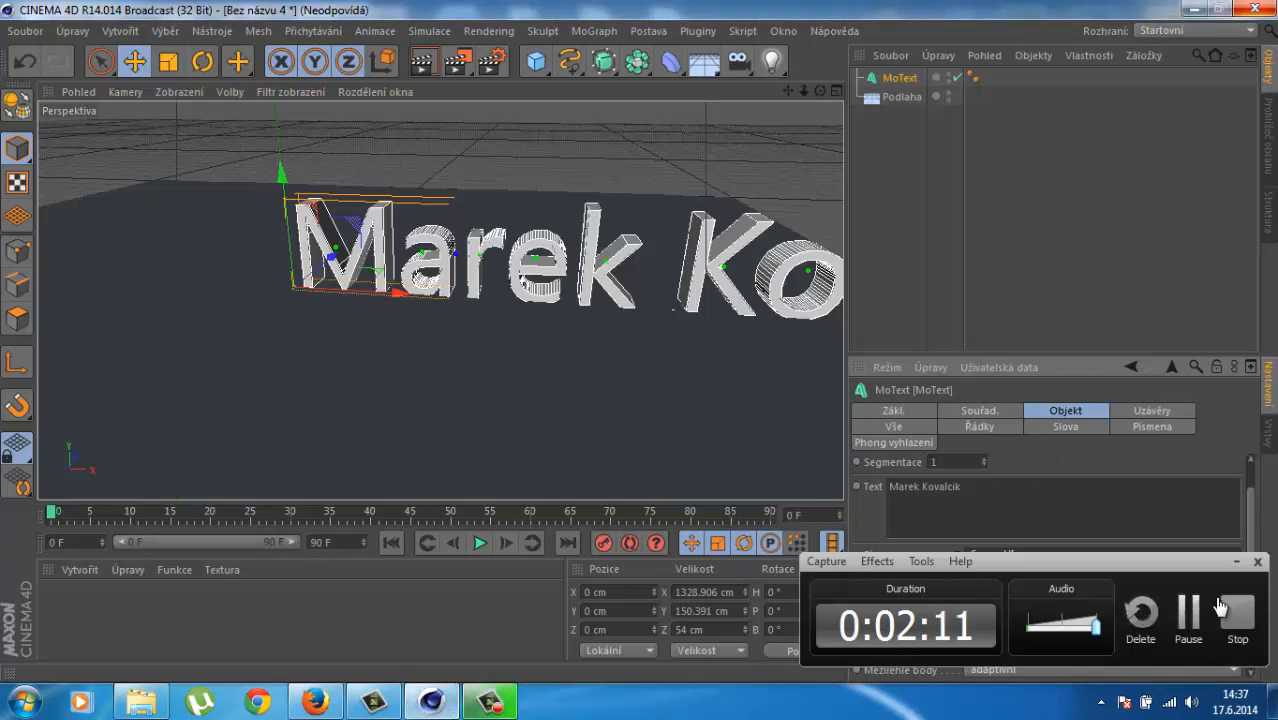
left_click(1236, 562)
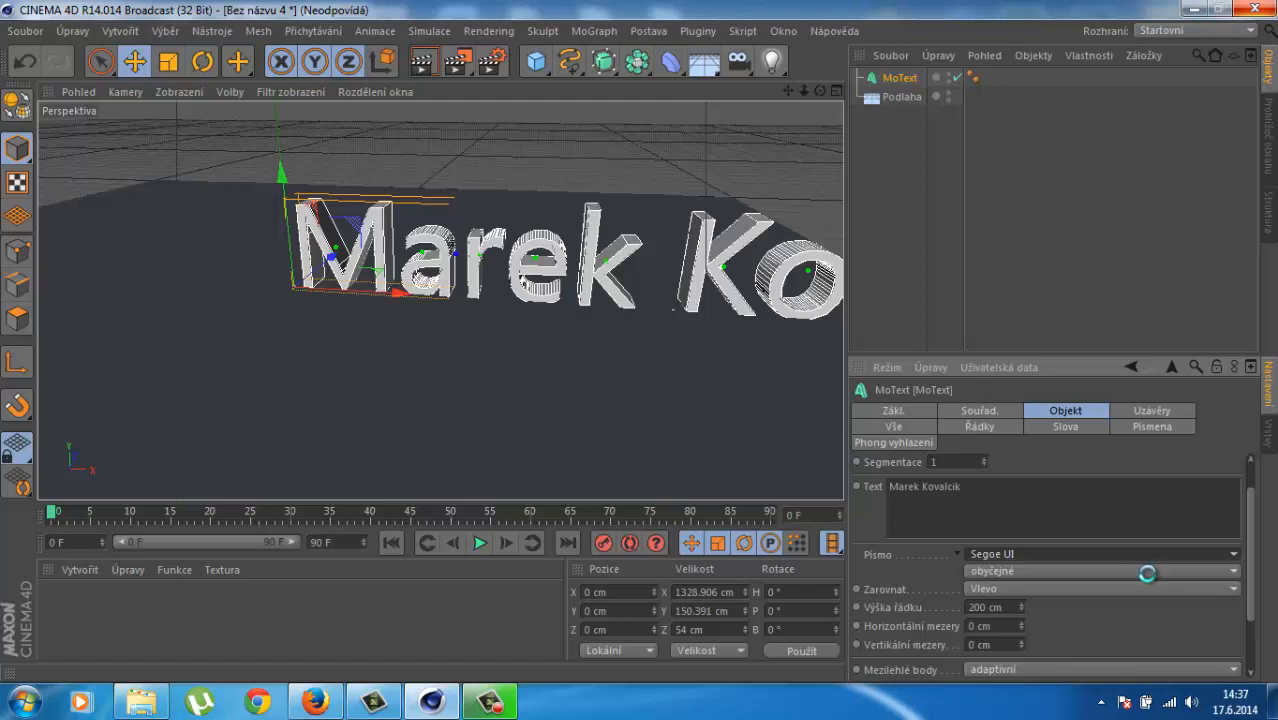
left_click(490, 701)
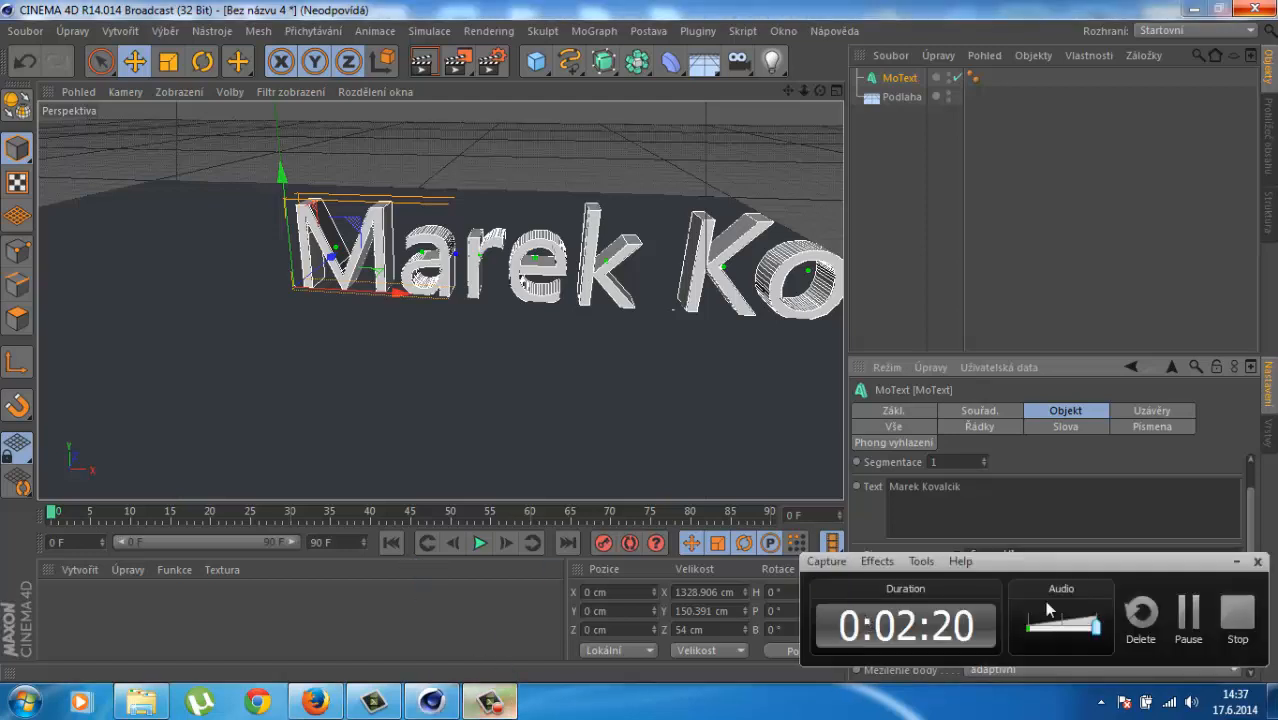
left_click(1183, 633)
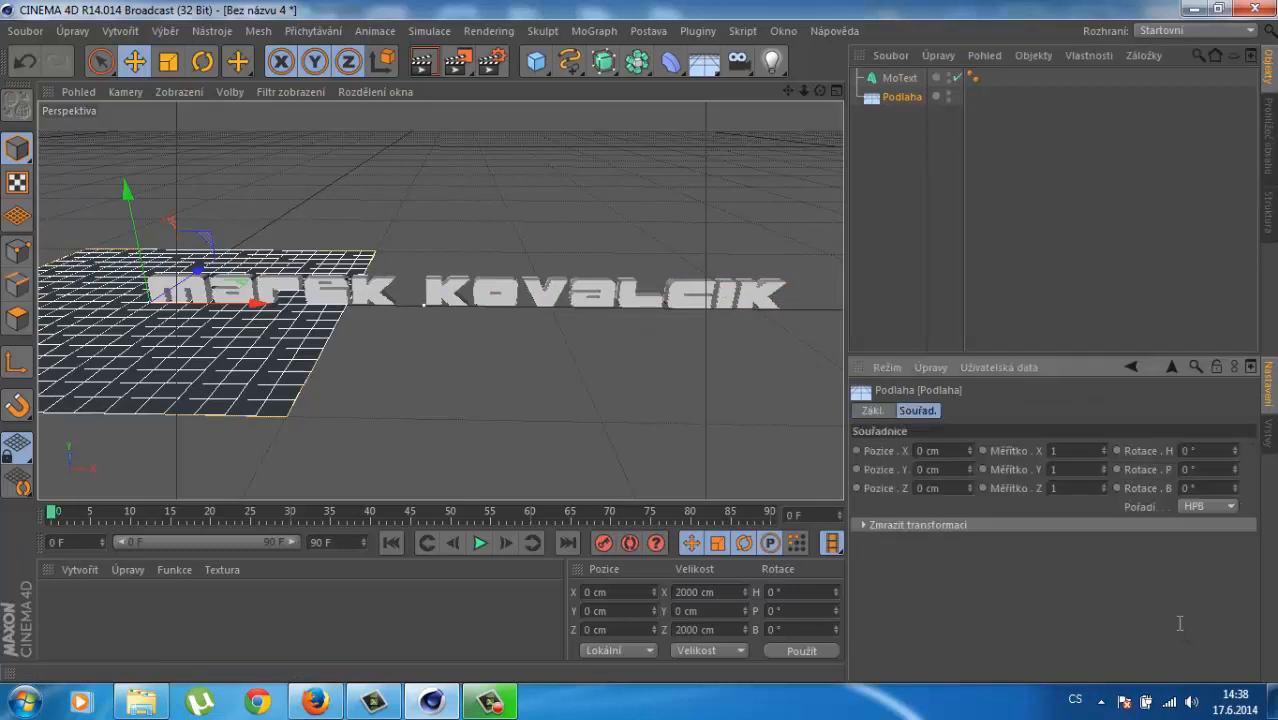
Step: Give the floor a scale of 400 on X, Y and Z, making it 800000 × 800000 cm
key("Tab")
type("400")
key("Tab")
type("400")
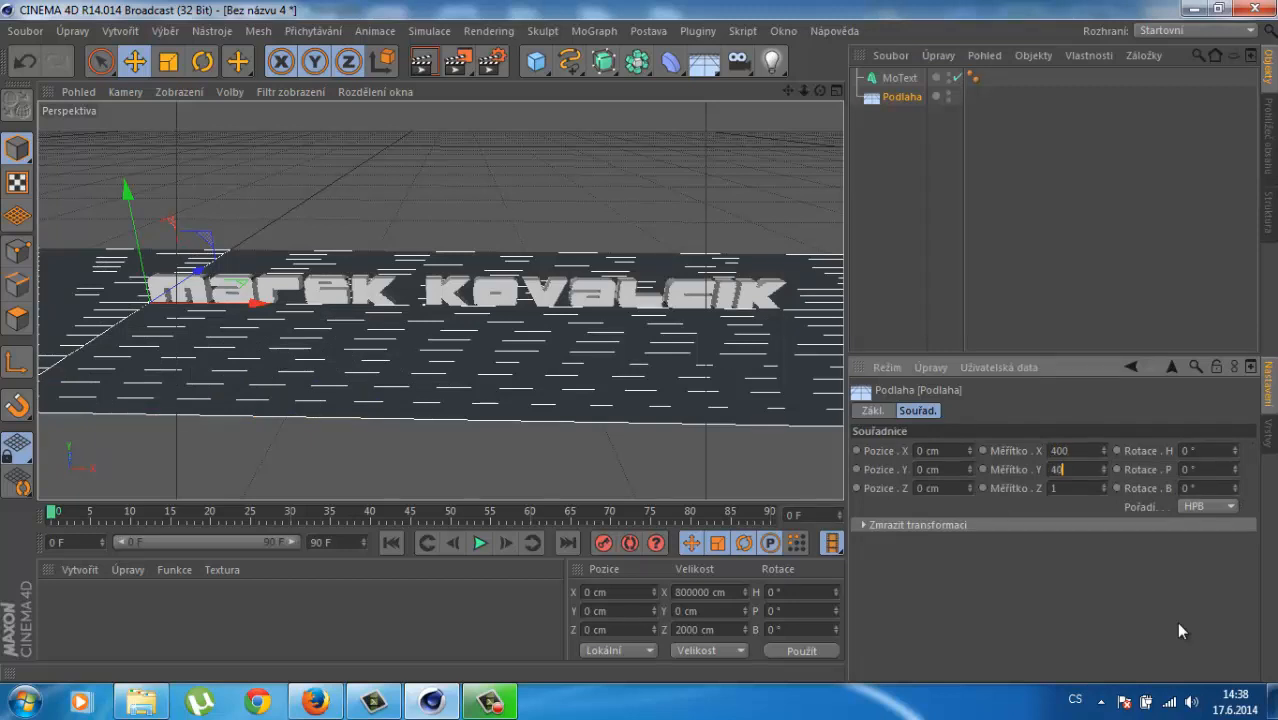
key("Tab")
type("400")
key("Return")
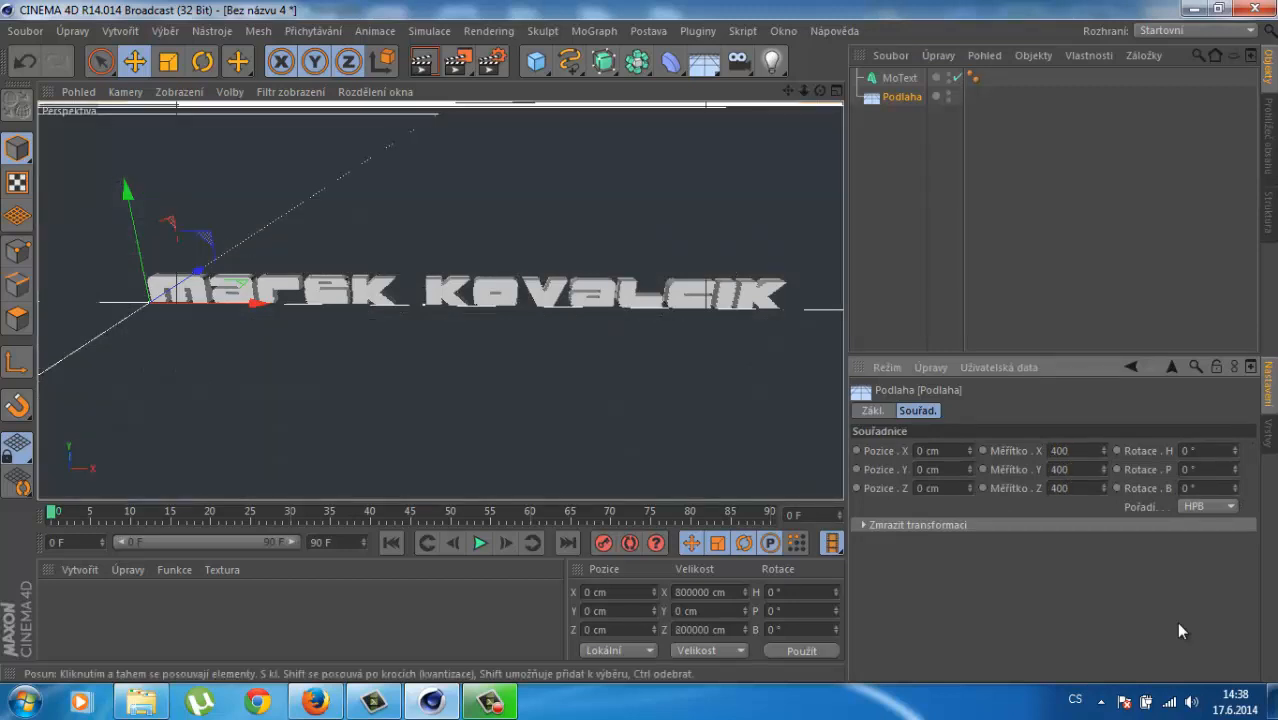
scroll(560, 343, "up", 3)
scroll(560, 343, "down", 1)
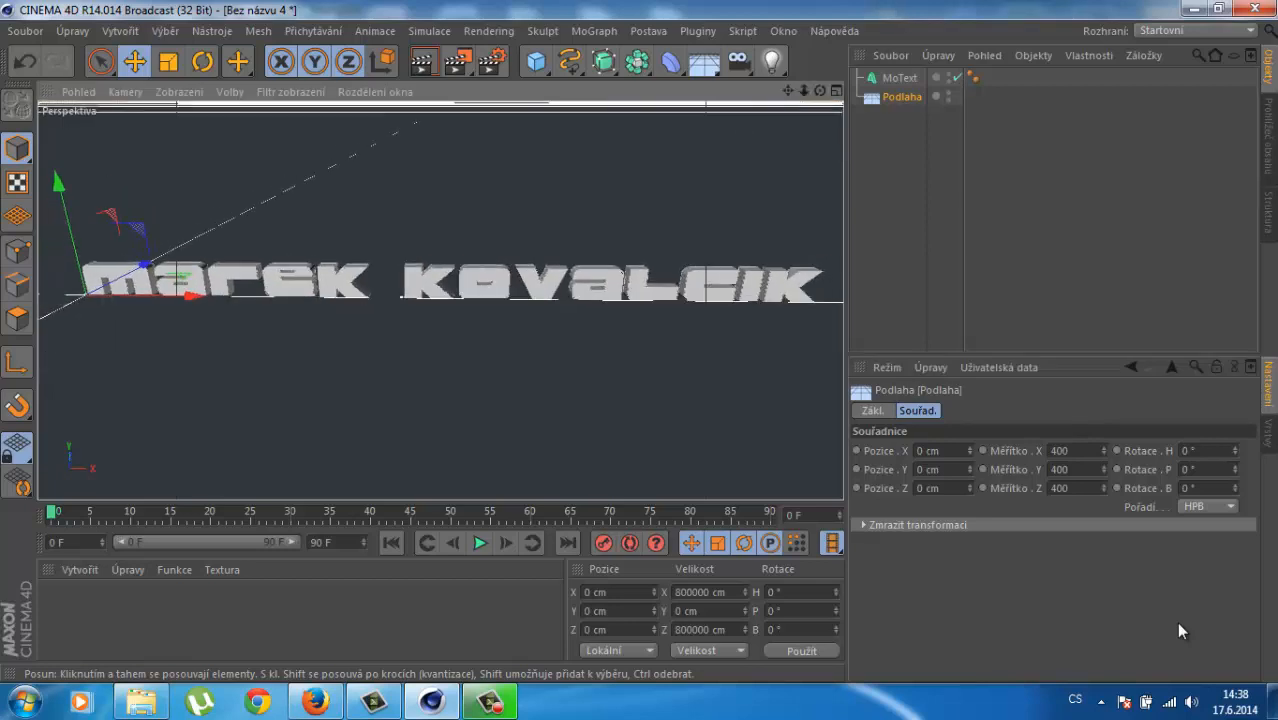
left_click_drag(560, 343, 577, 337, "alt")
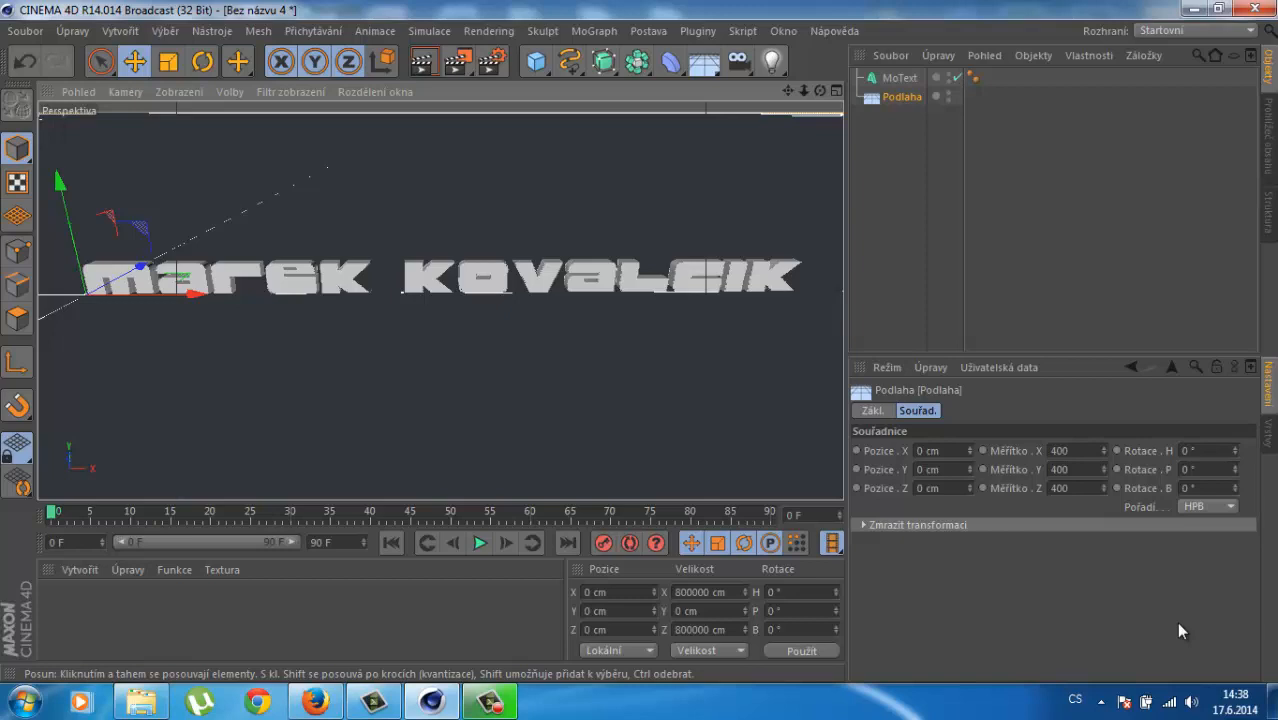
Step: Add a PolyFx object and nest it as a child of the MoText in the Object Manager
left_click(594, 31)
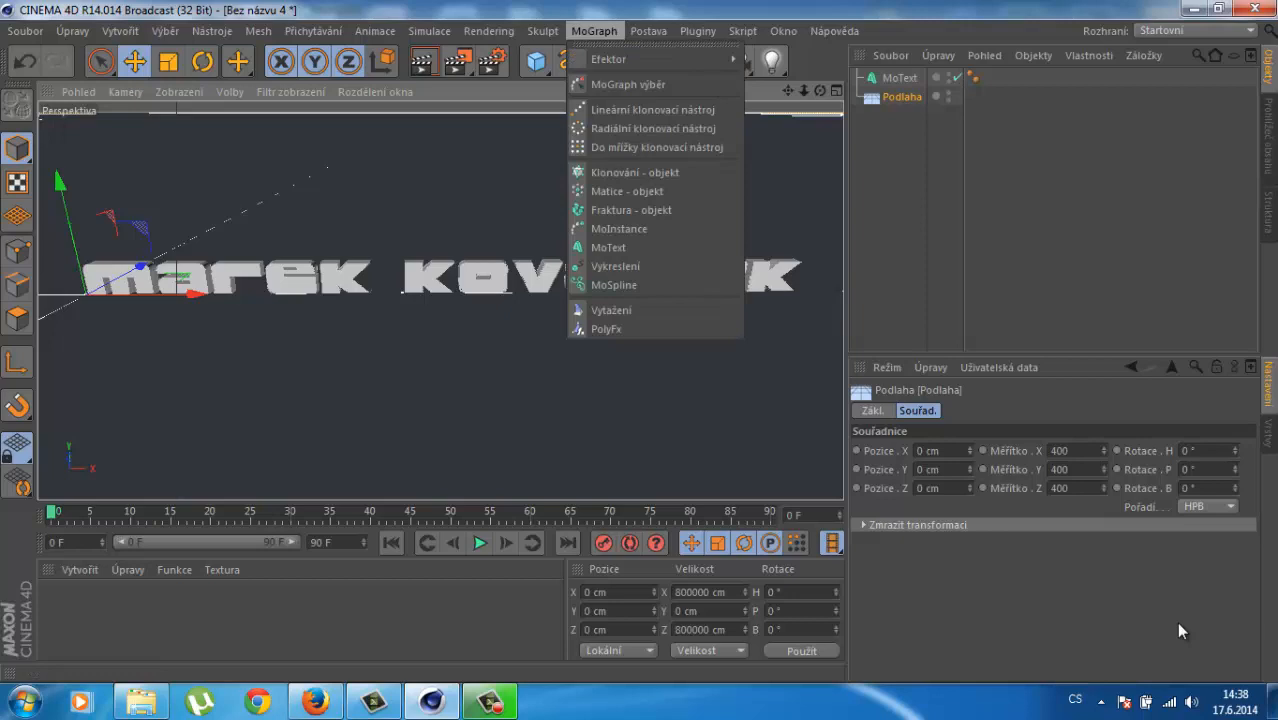
left_click(489, 702)
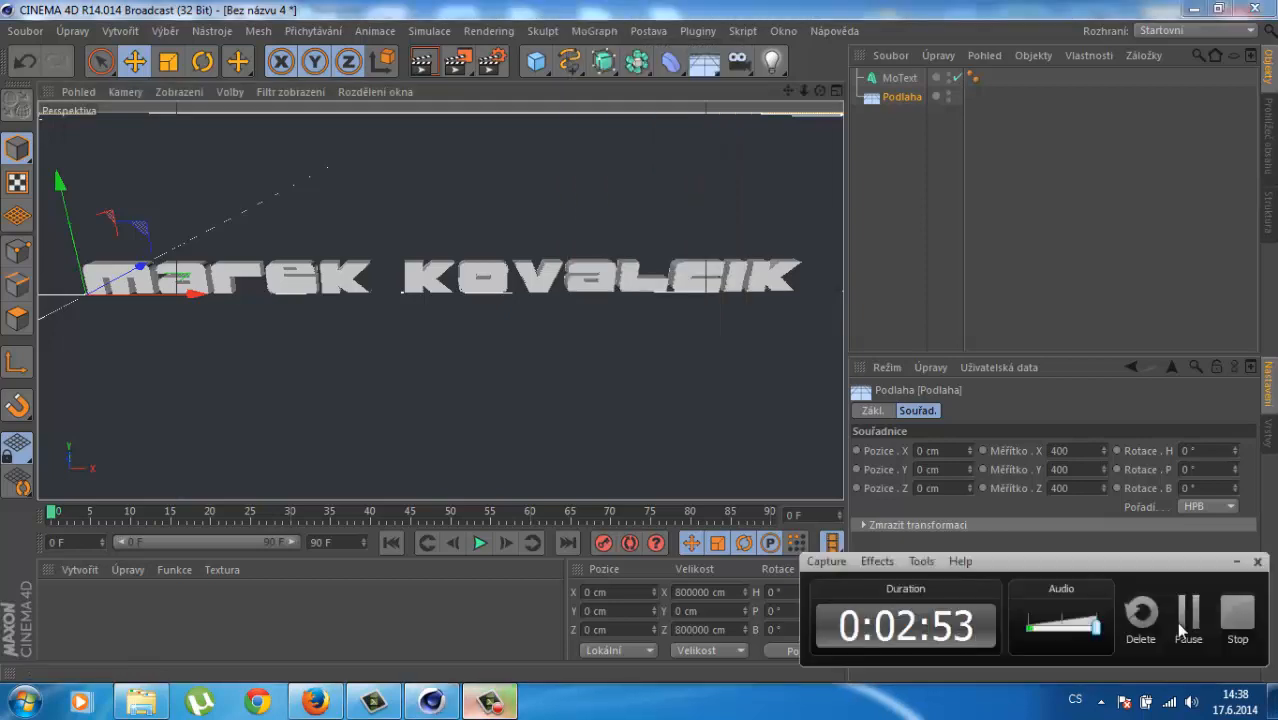
left_click(594, 31)
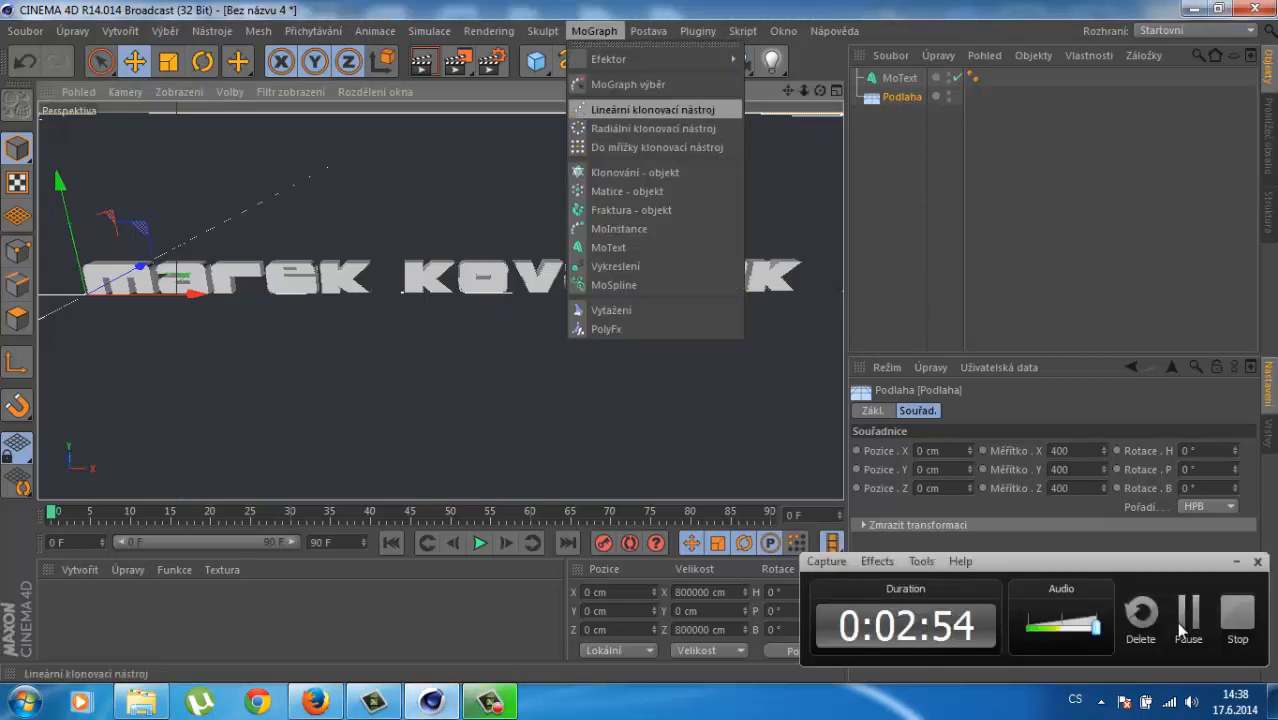
left_click(606, 329)
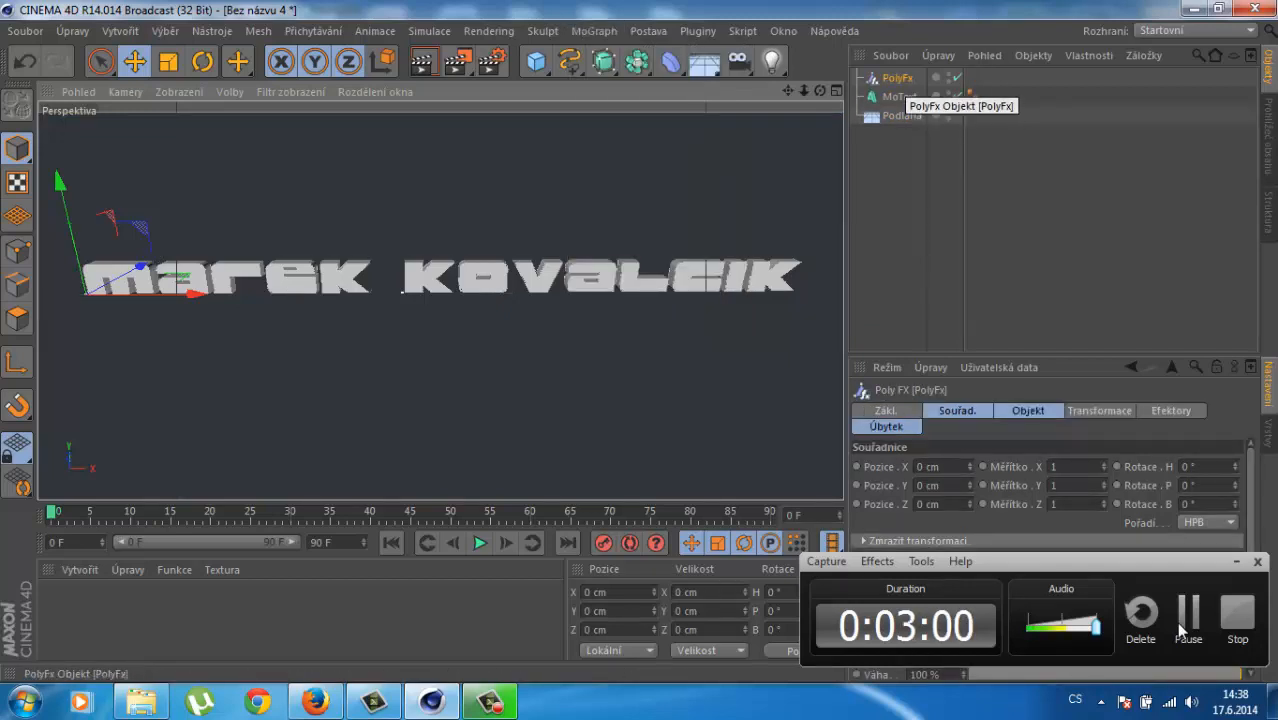
left_click_drag(897, 78, 900, 97)
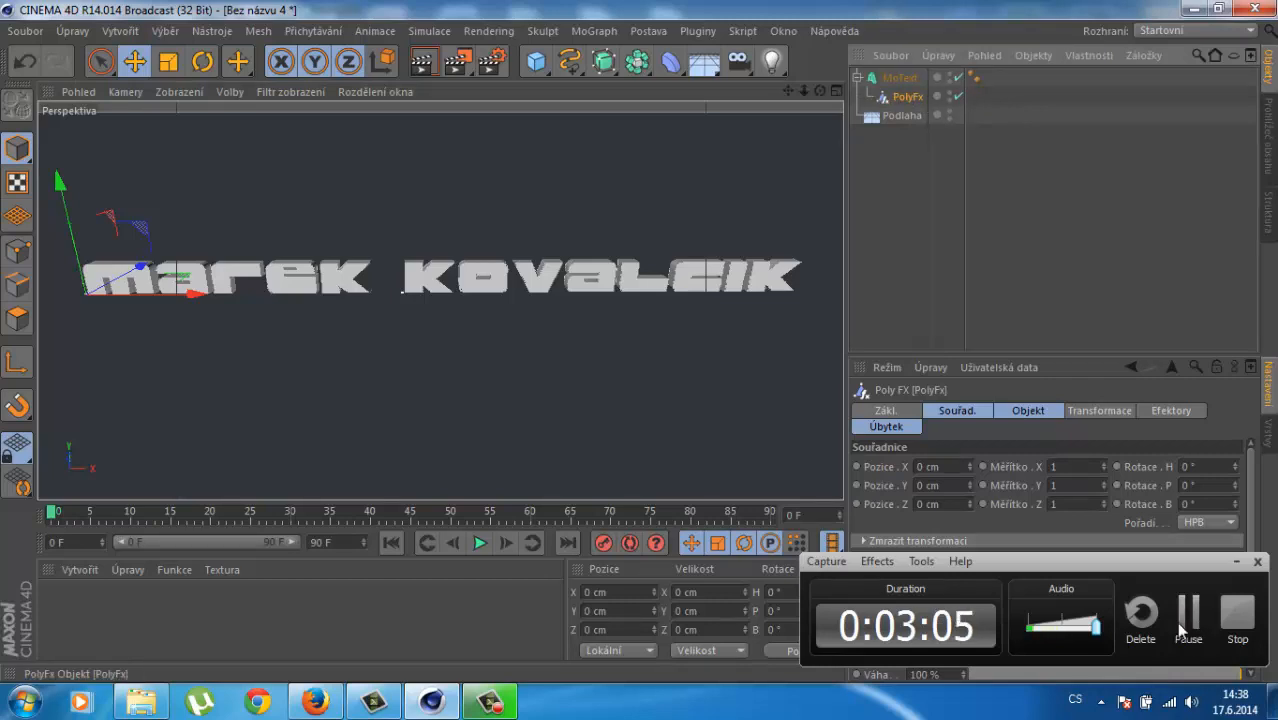
left_click(1183, 622)
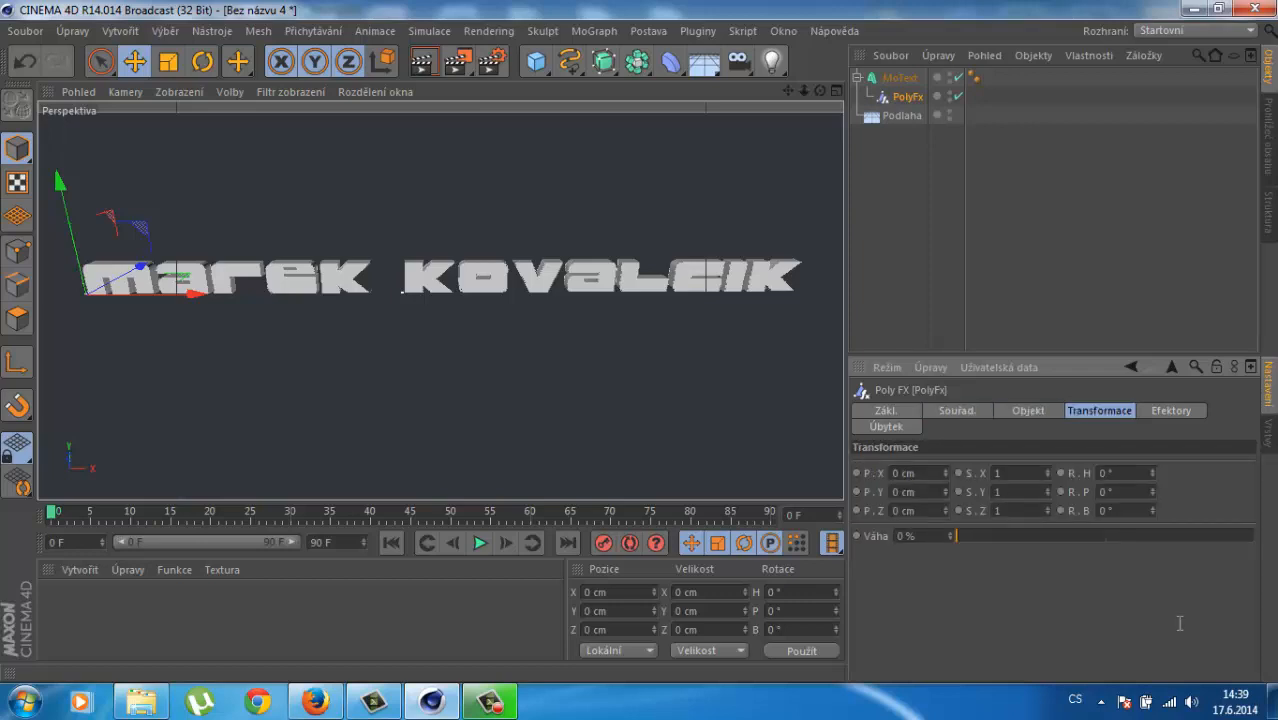
Step: Set the PolyFx scale values S.X, S.Y and S.Z to 0
key("Tab")
type("0")
key("Tab")
type("0")
key("Tab")
type("0")
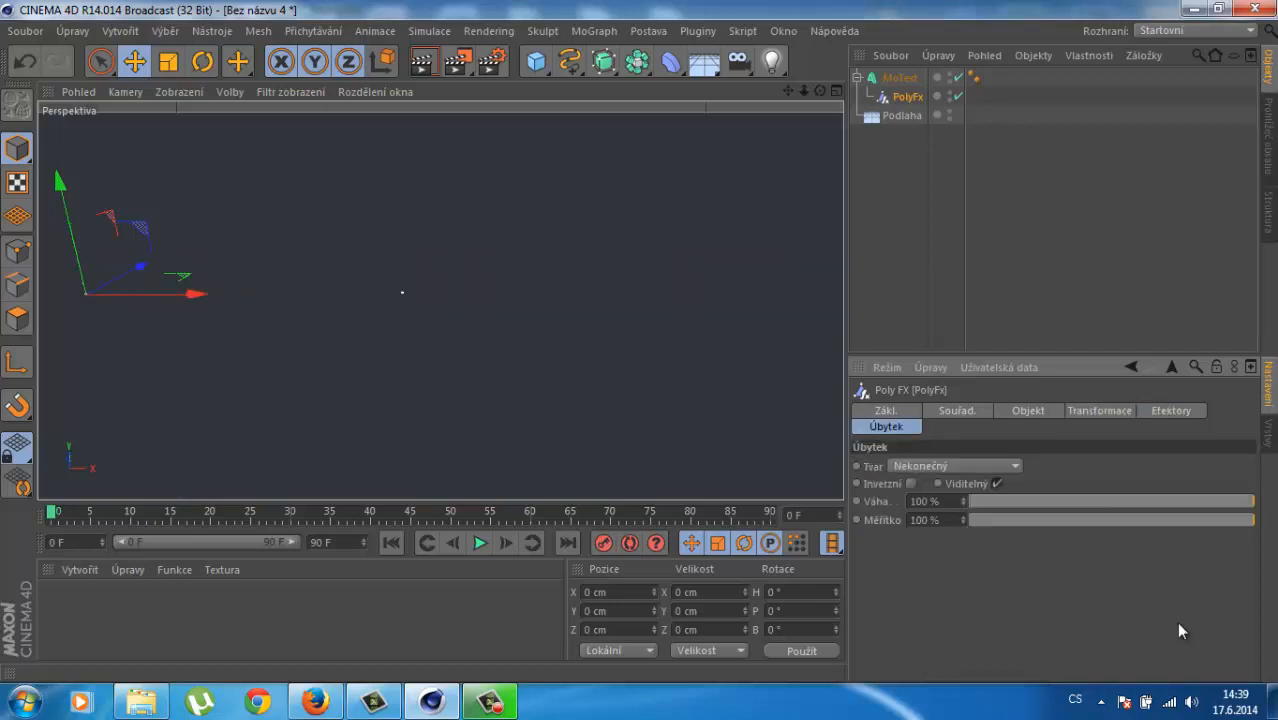
Step: Give the PolyFx a Lineární falloff oriented along -X
left_click(955, 466)
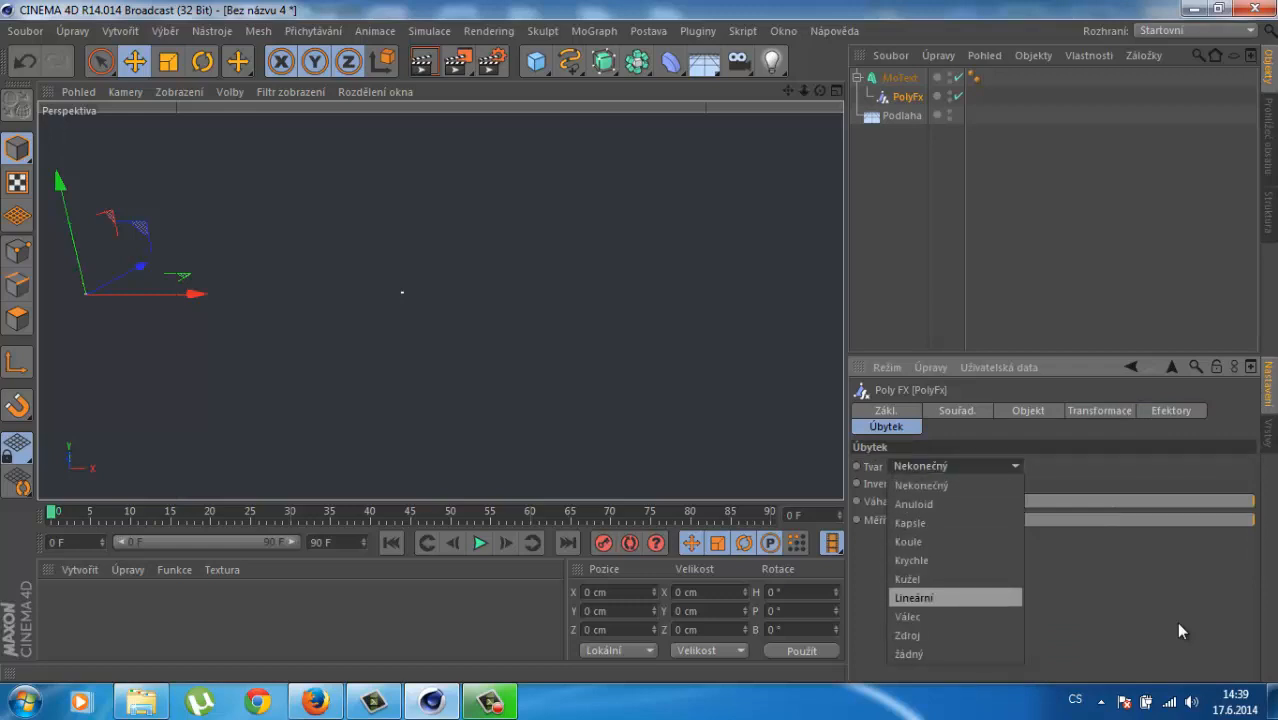
key("Return")
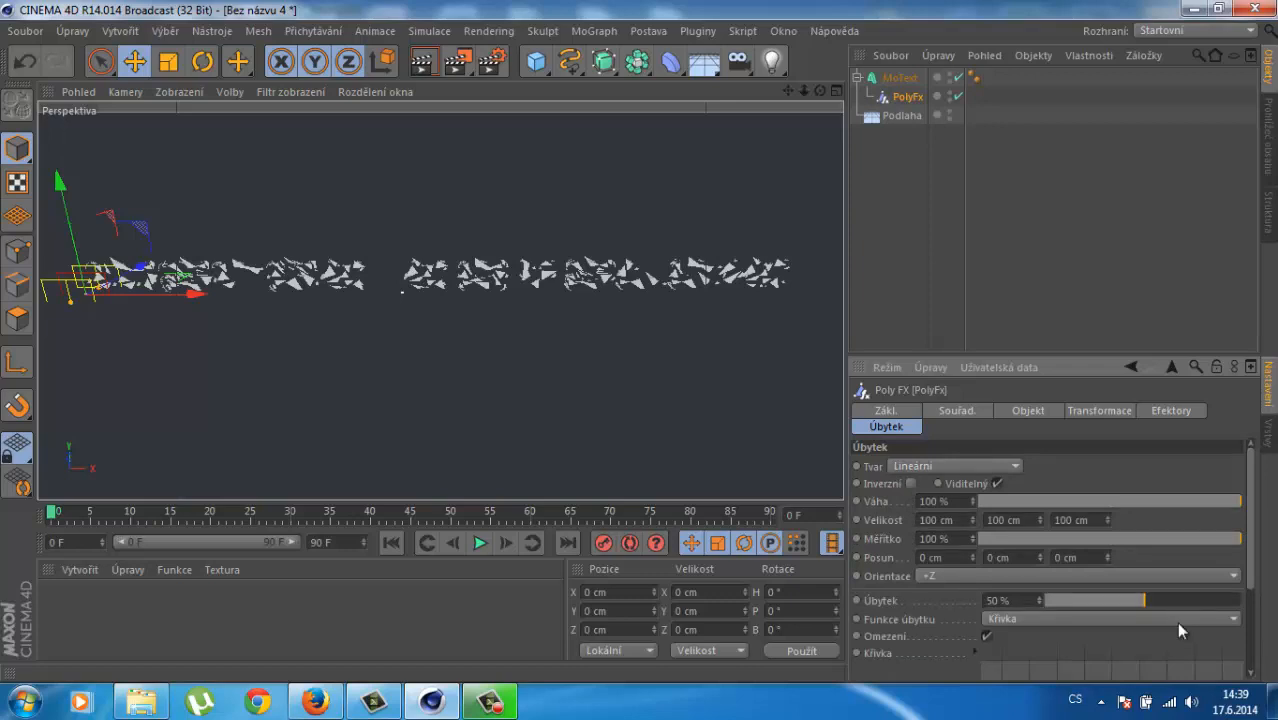
key("Return")
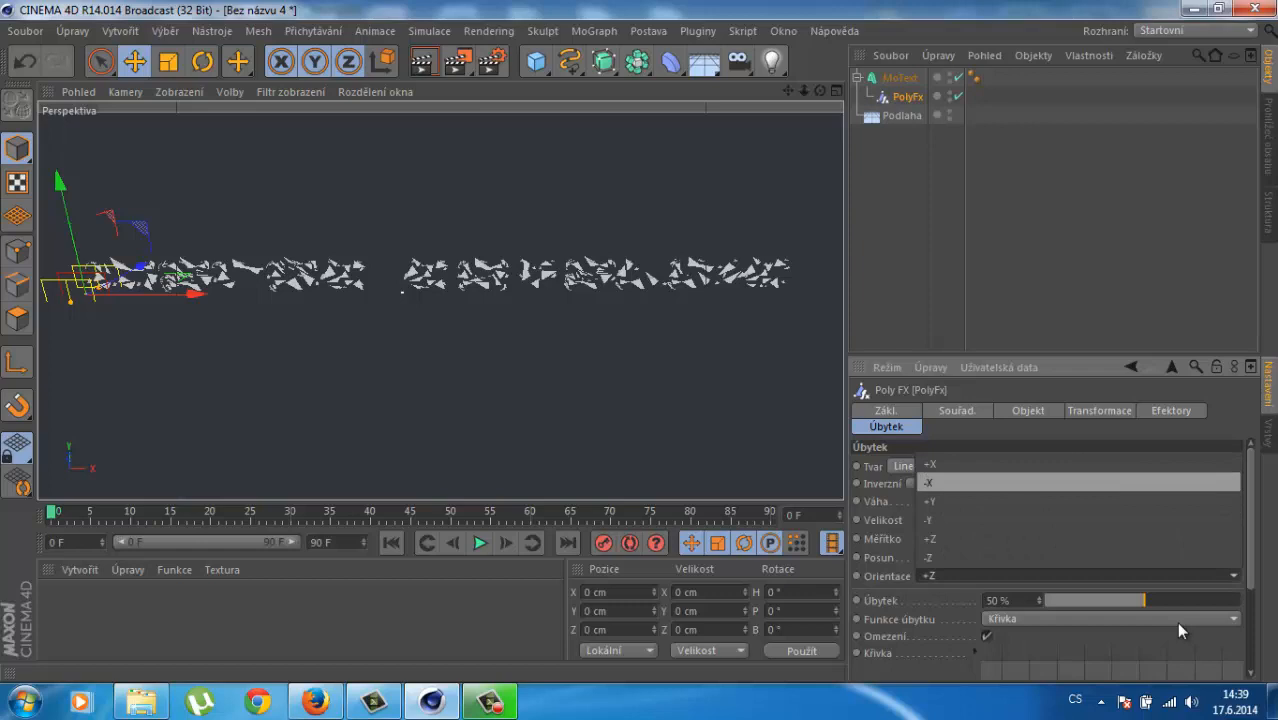
key("Return")
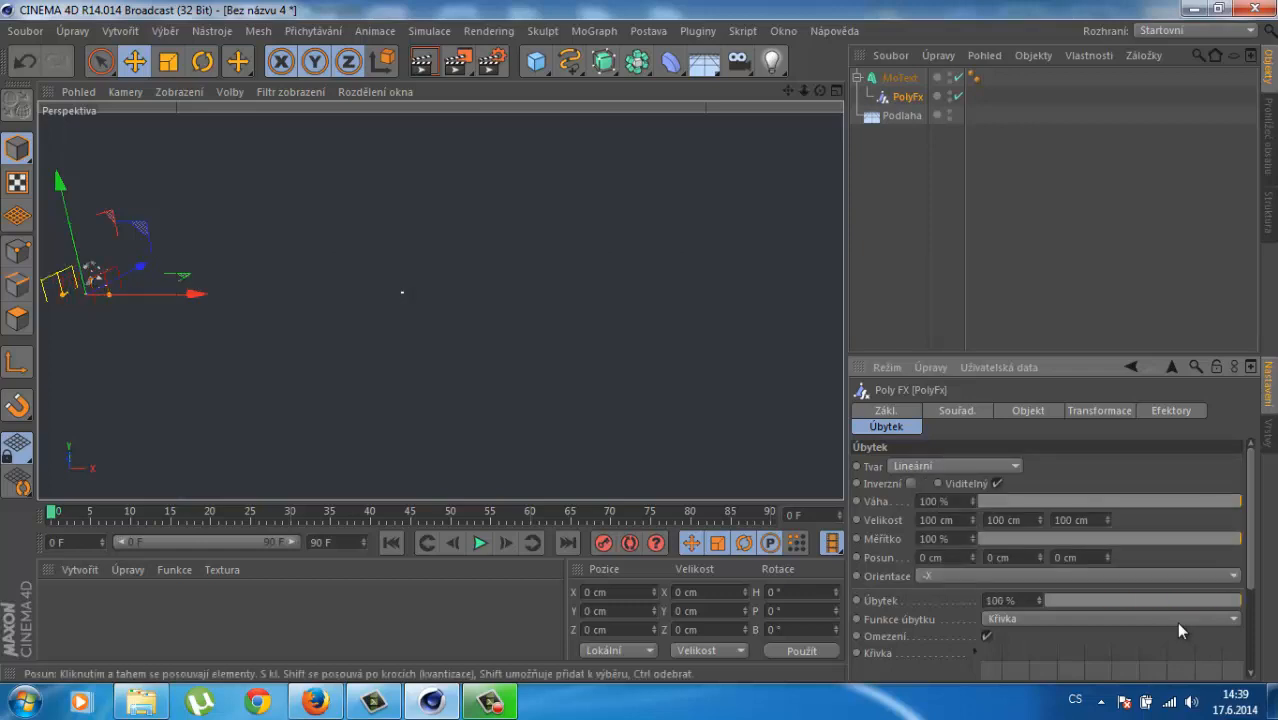
Step: Slide PolyFx back and forth along X to test how the letters break apart
left_click_drag(190, 293, 536, 292)
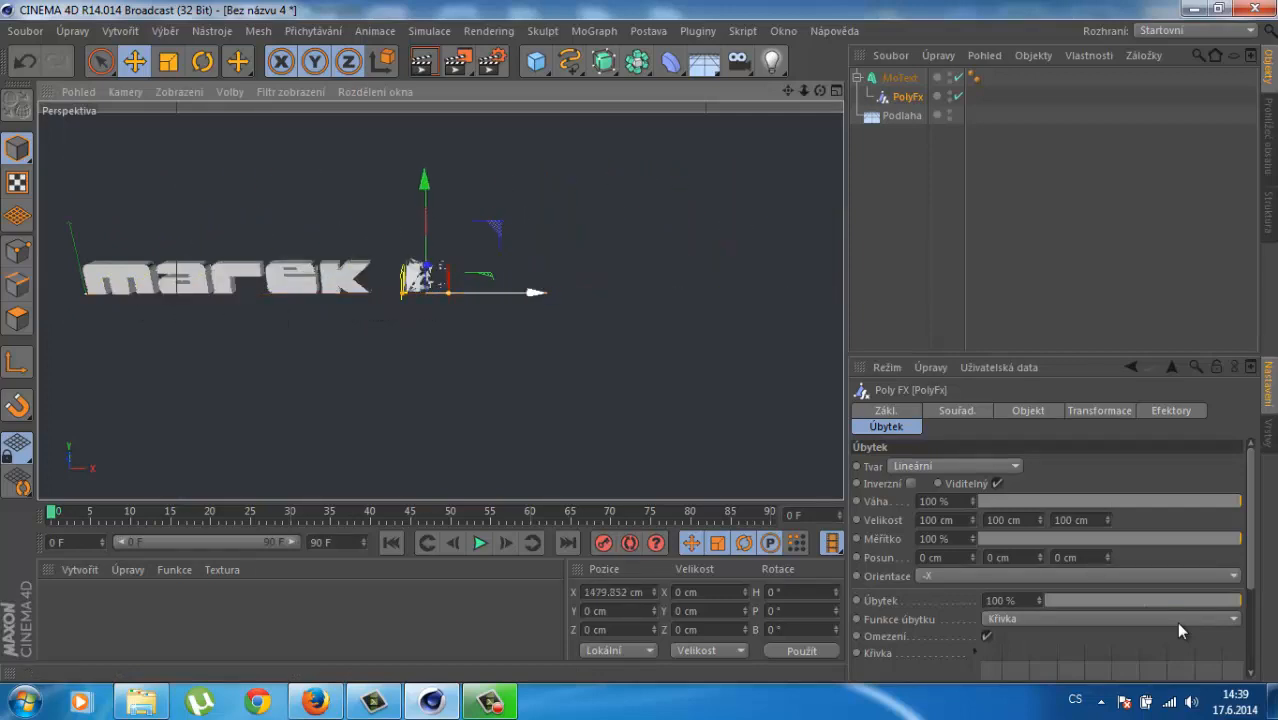
scroll(489, 302, "down", 2)
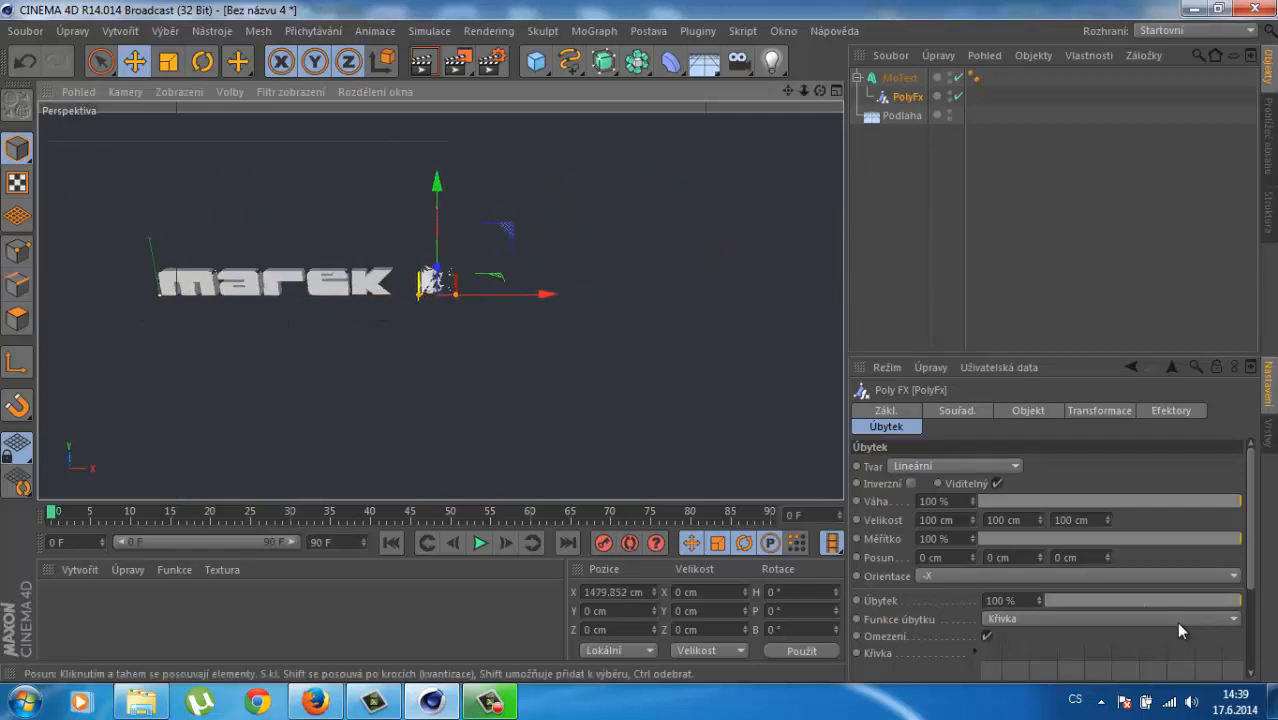
scroll(489, 302, "up", 8)
left_click_drag(460, 285, 341, 285)
scroll(341, 285, "down", 3)
scroll(345, 292, "down", 6)
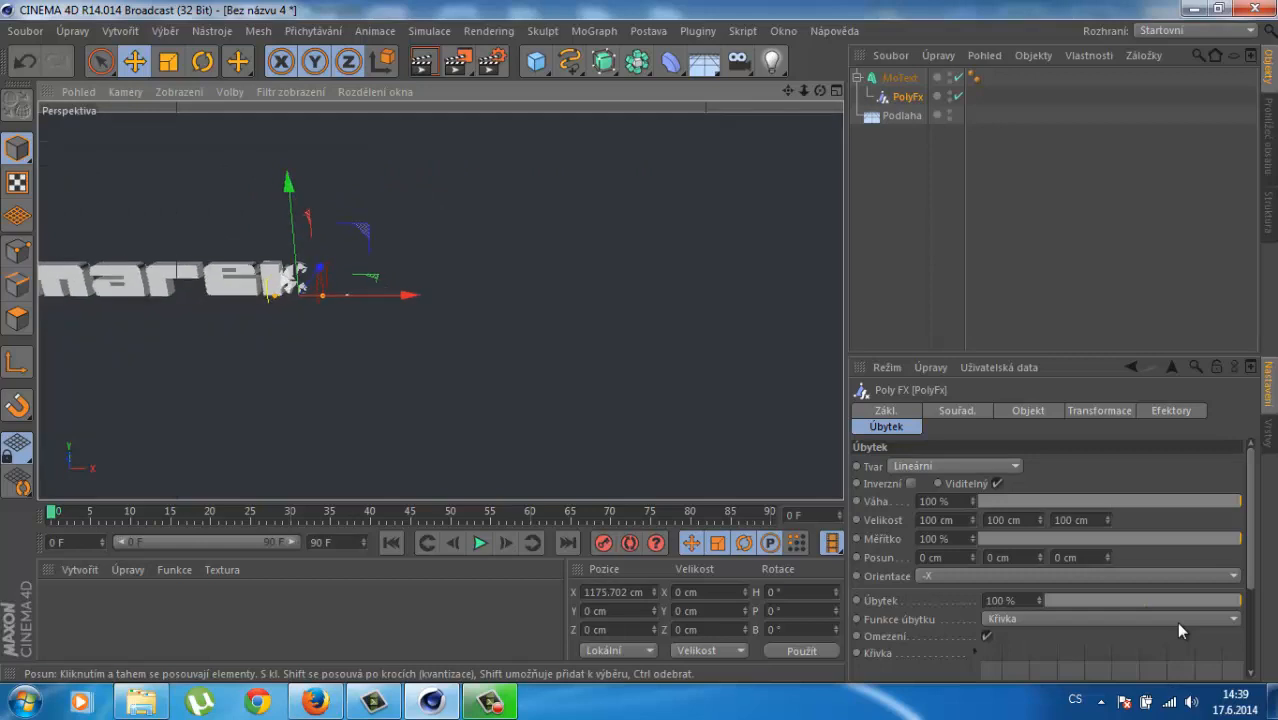
scroll(345, 292, "up", 3)
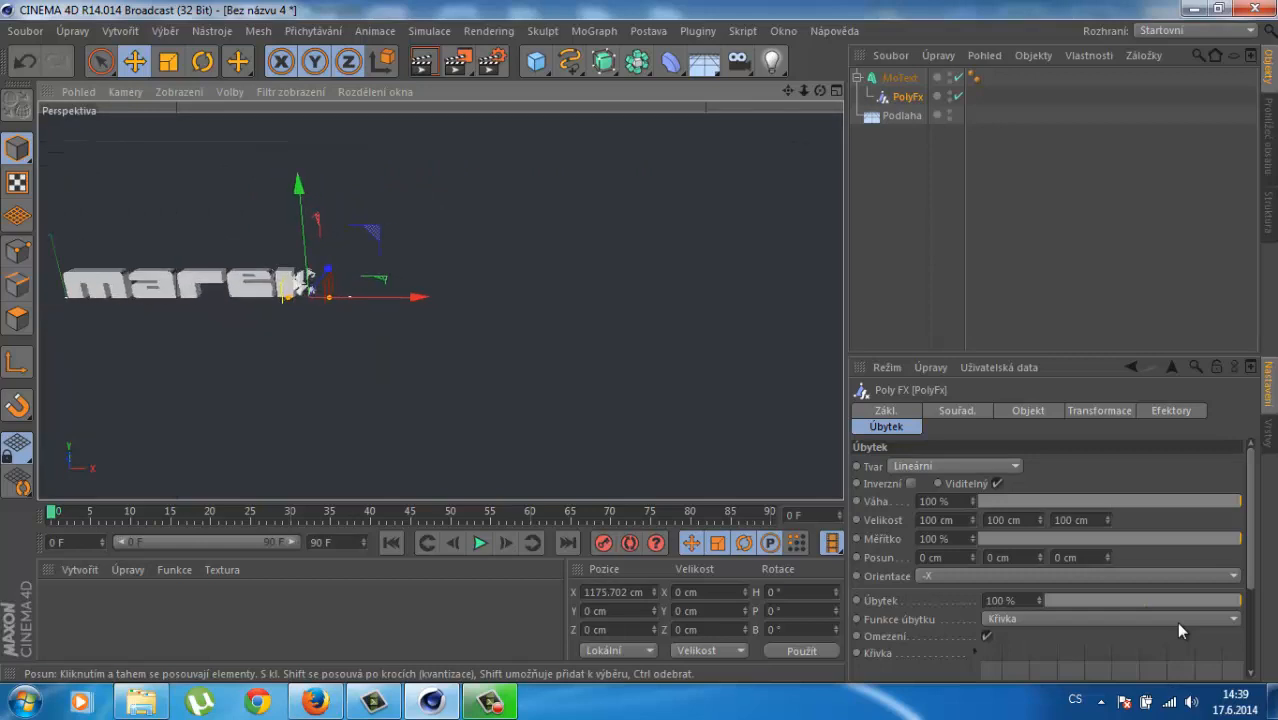
left_click_drag(400, 297, 167, 297)
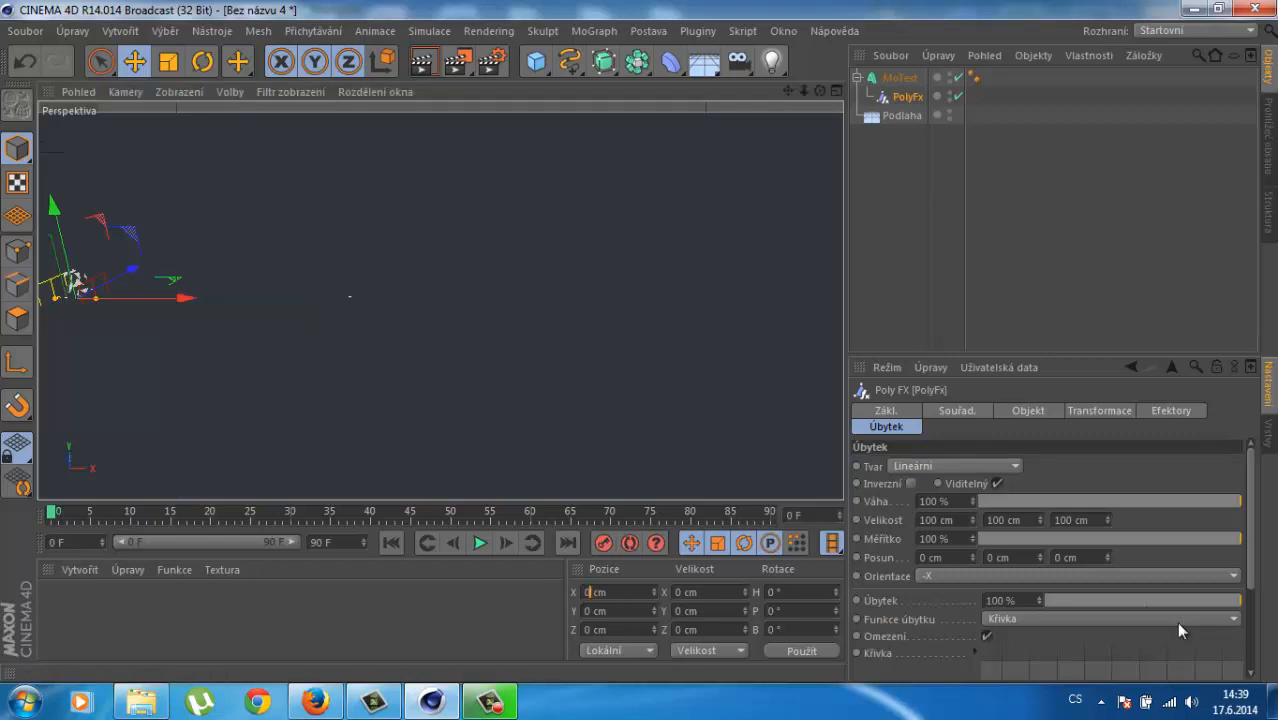
Step: Keyframe the PolyFx at the text's start, X -118.383 cm, at frame 0
left_click(480, 611)
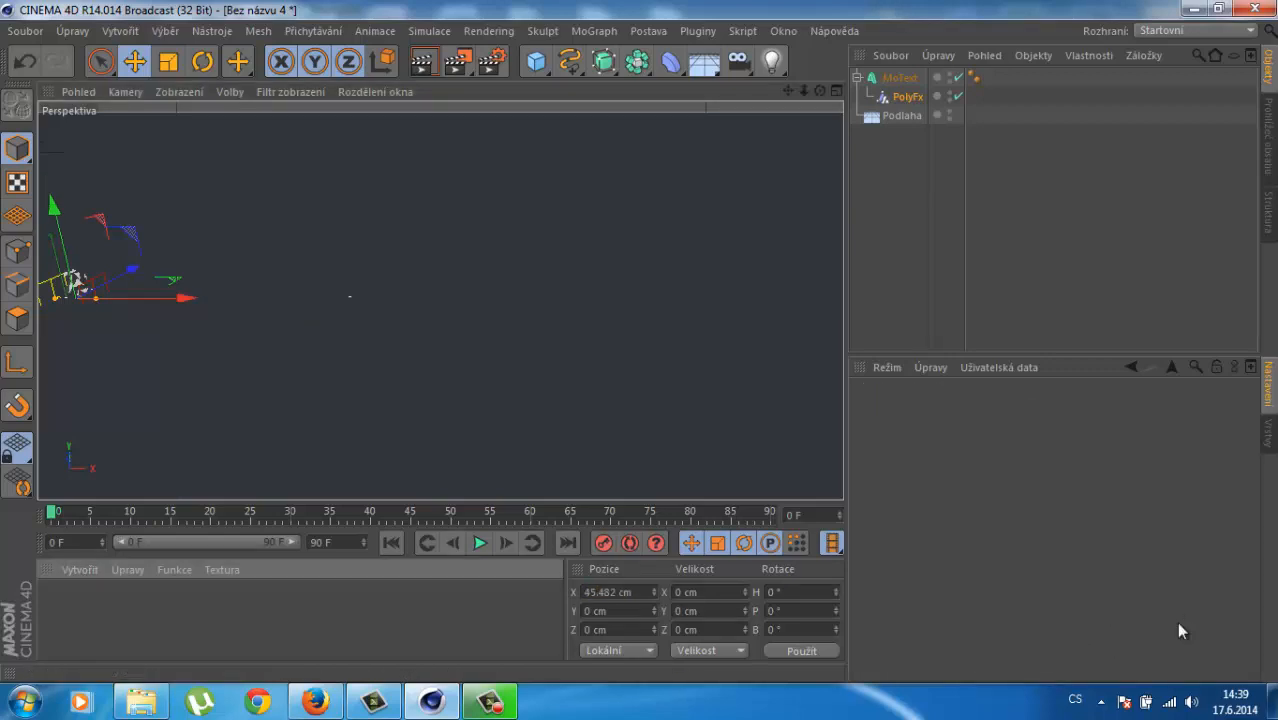
left_click_drag(186, 298, 160, 298)
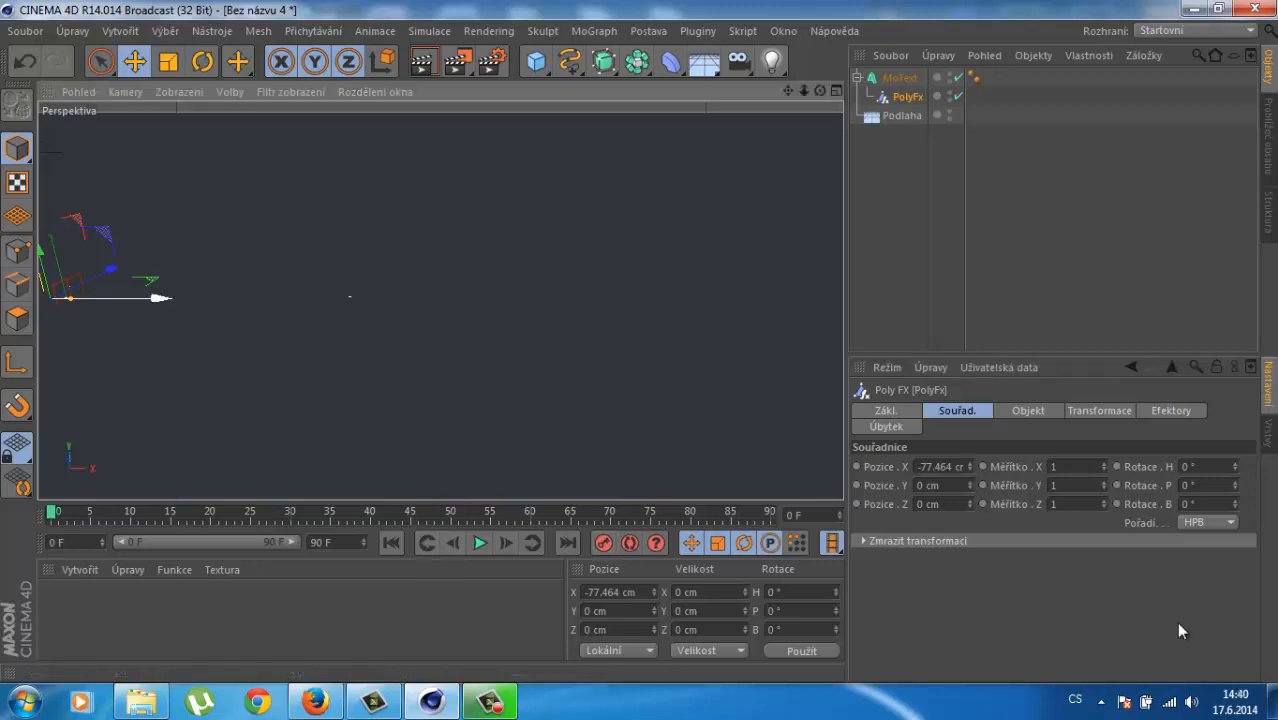
mouse_move(160, 298)
left_mouse_down()
mouse_move(673, 297)
mouse_move(154, 297)
left_mouse_up()
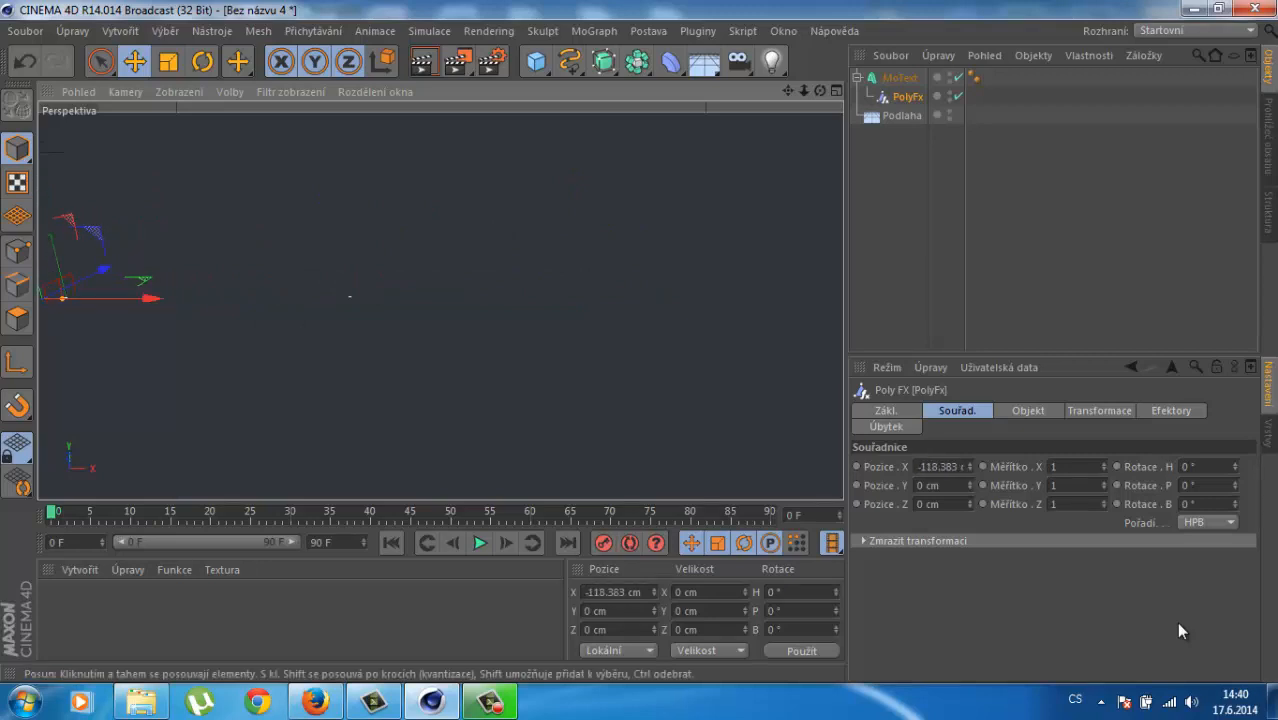
left_click(604, 543)
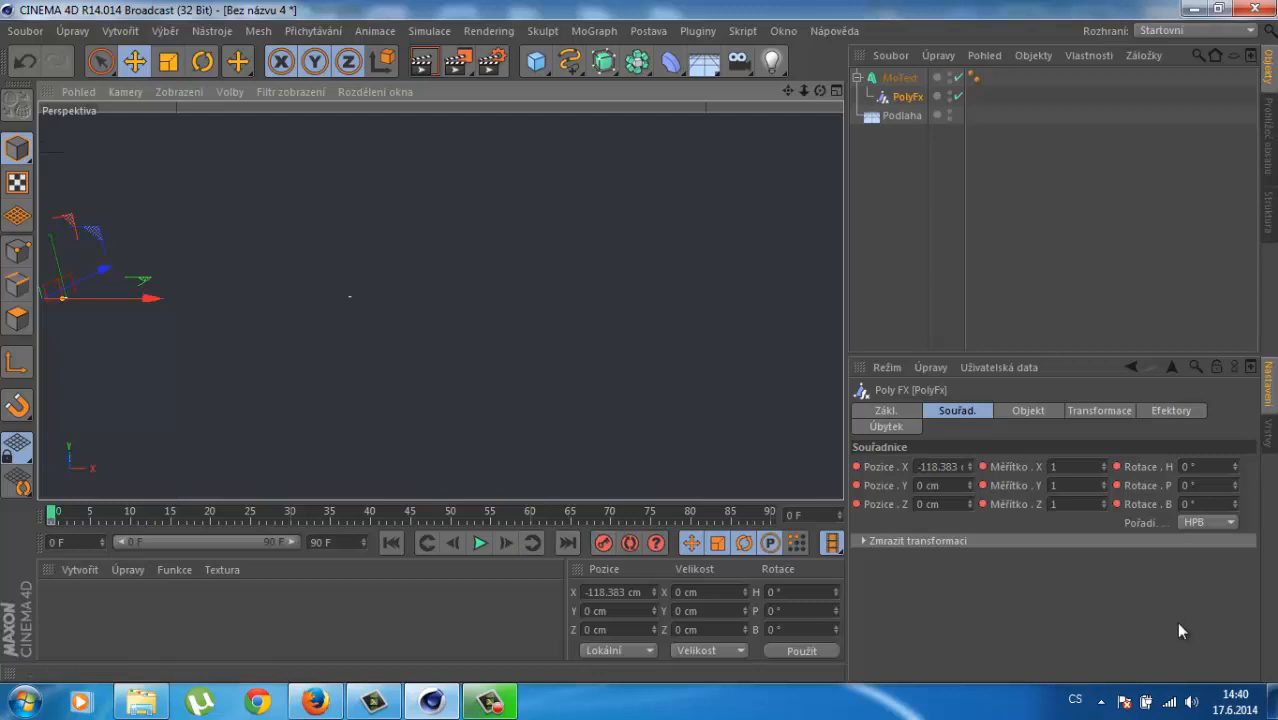
Step: Keyframe the PolyFx past the name's end, X 3295 cm, at frame 75
left_click_drag(52, 512, 99, 512)
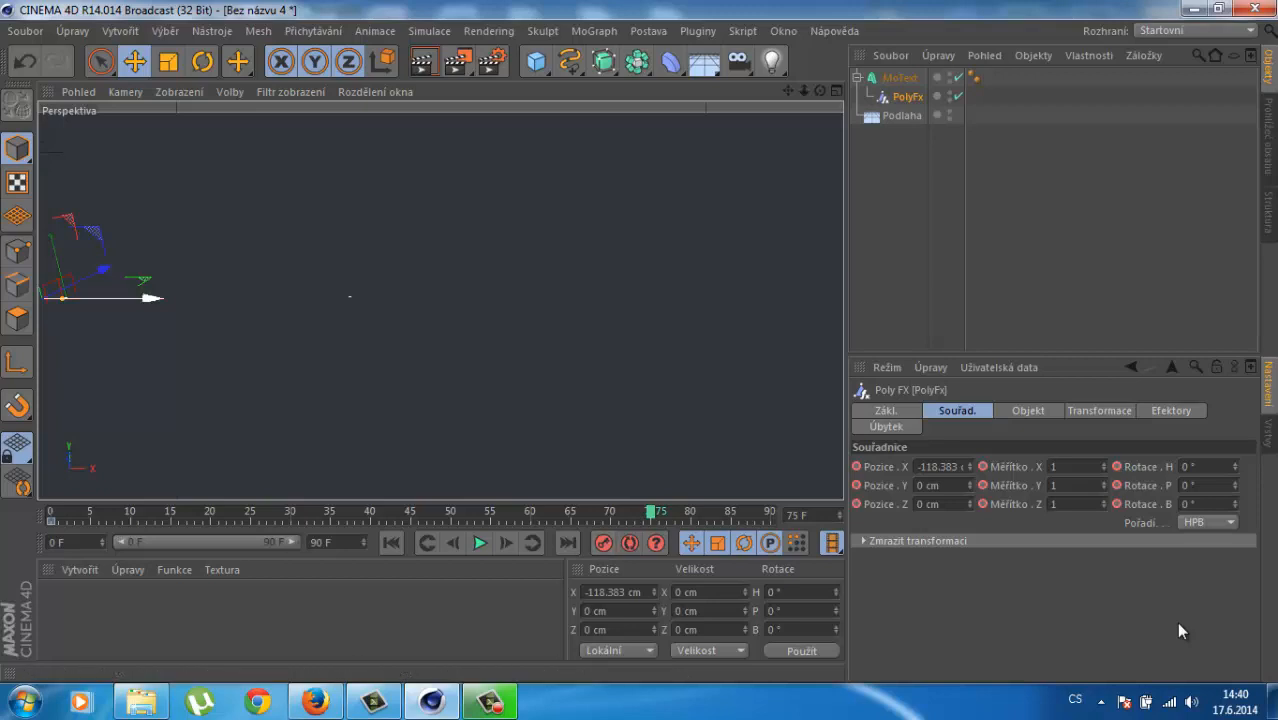
left_click_drag(152, 297, 427, 297)
key("F9")
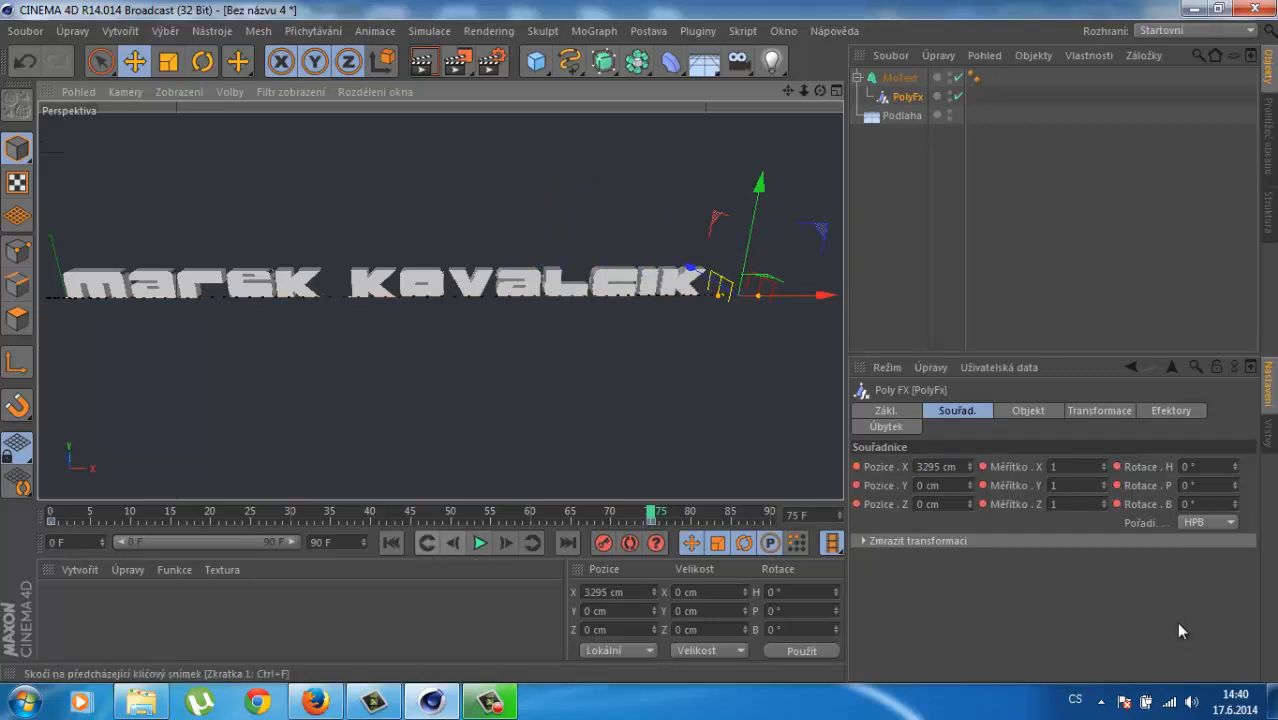
Step: Replay the animation from the start and raise the MoText name above the floor
key("shift+f")
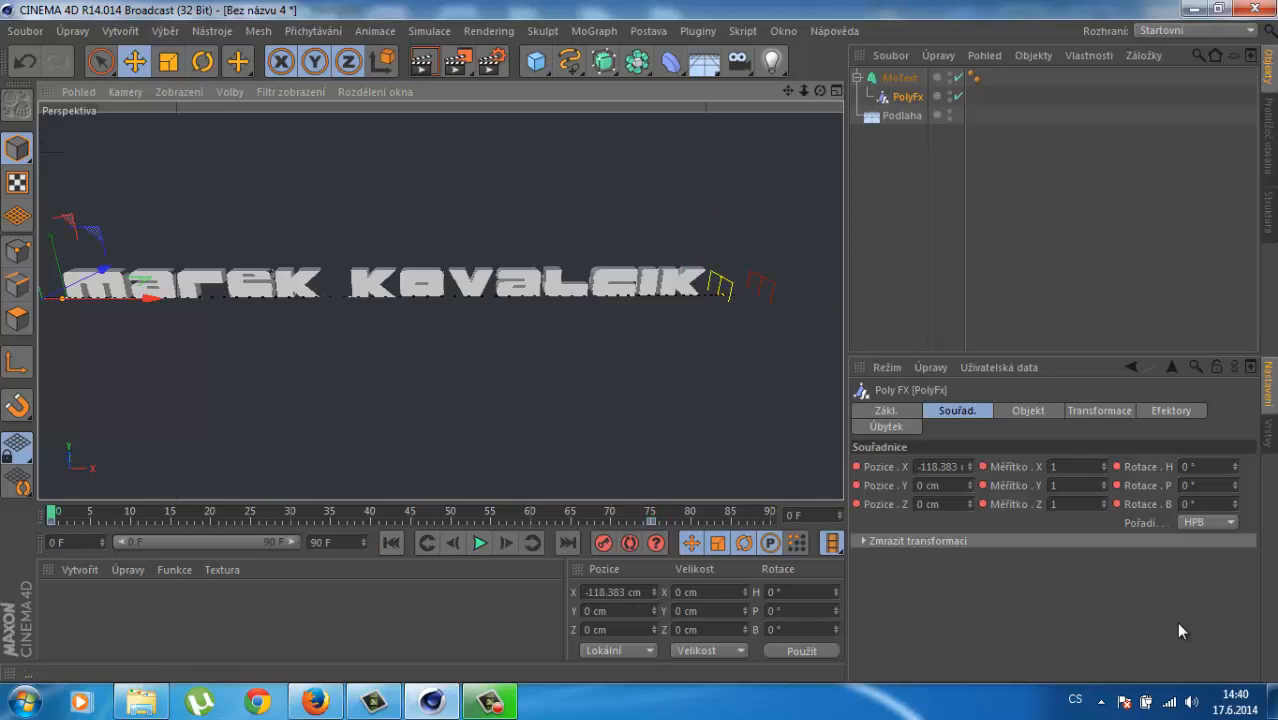
key("F8")
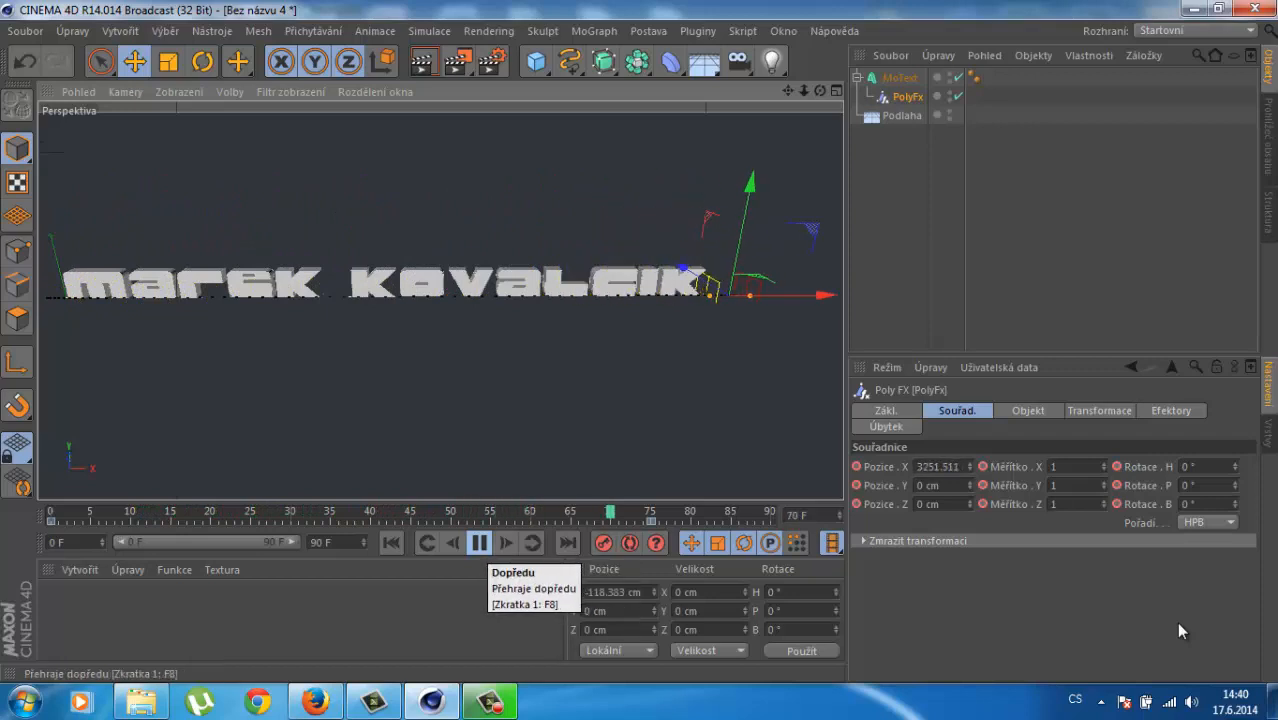
key("F8")
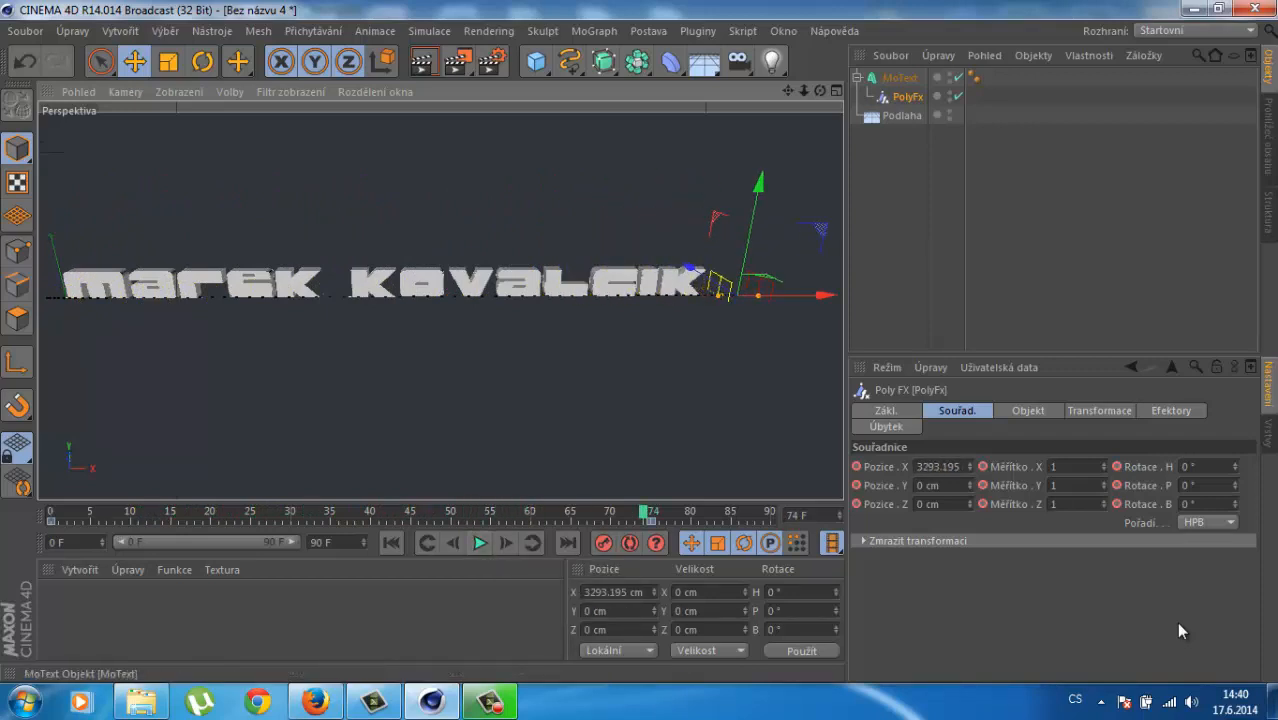
left_click(900, 78)
left_click_drag(51, 243, 37, 180)
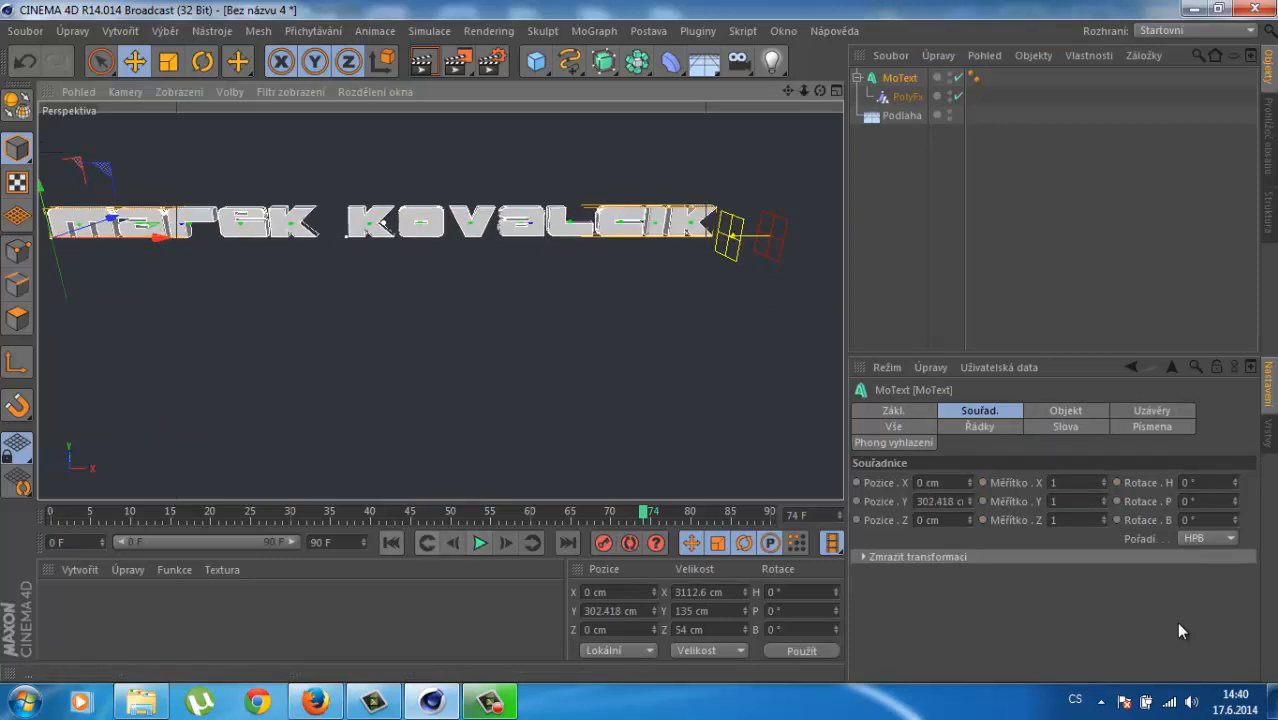
left_click(480, 542)
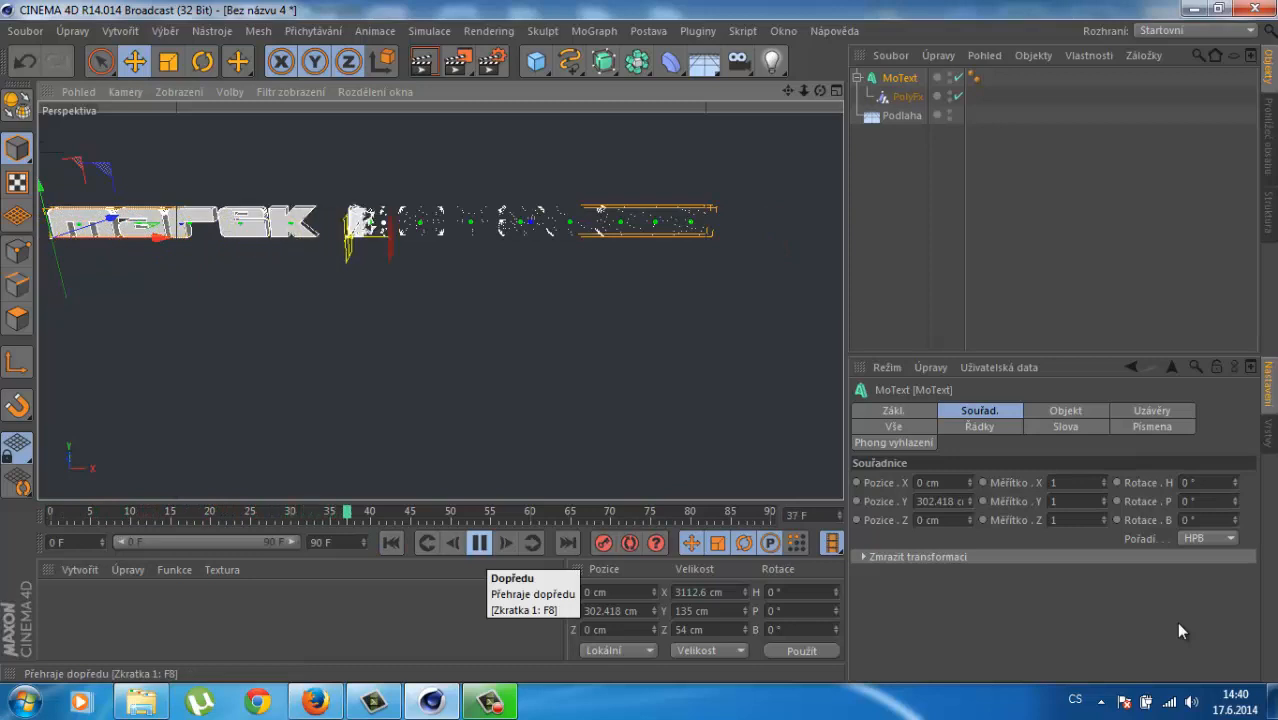
left_click(480, 543)
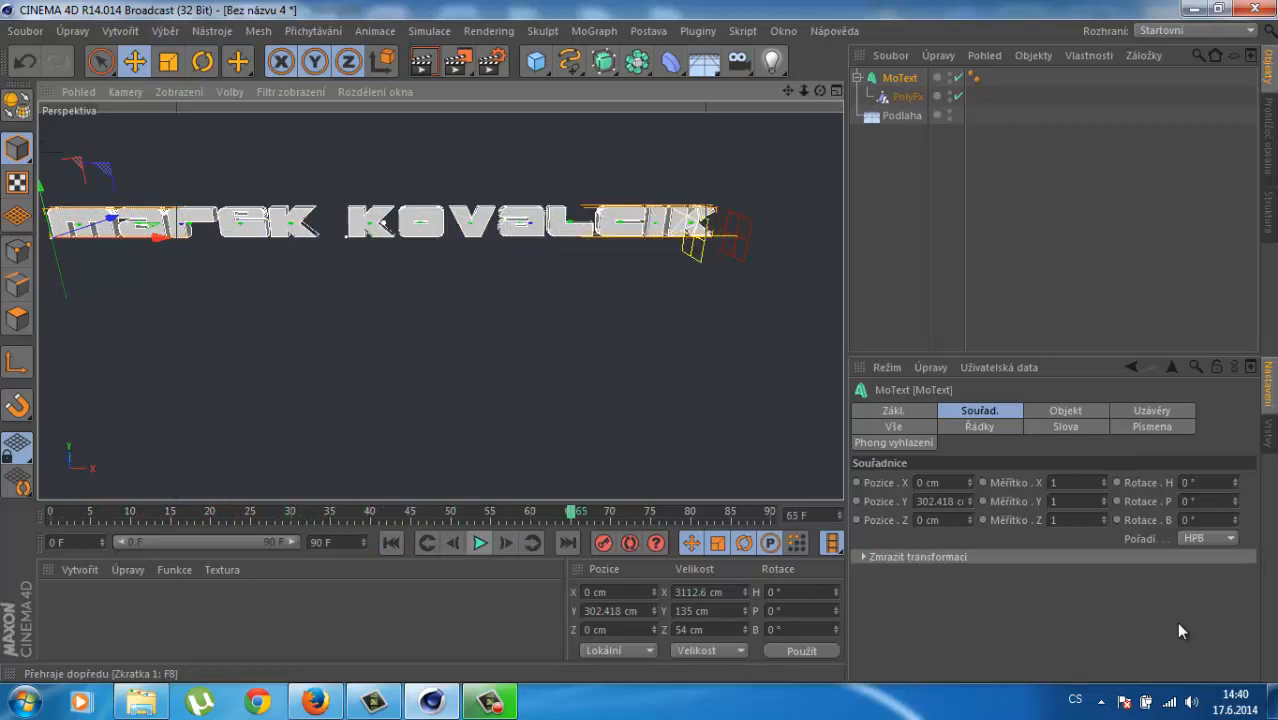
Step: Deselect the name, rewind to frame 0, and play until the name assembles at frame 66
left_click(940, 220)
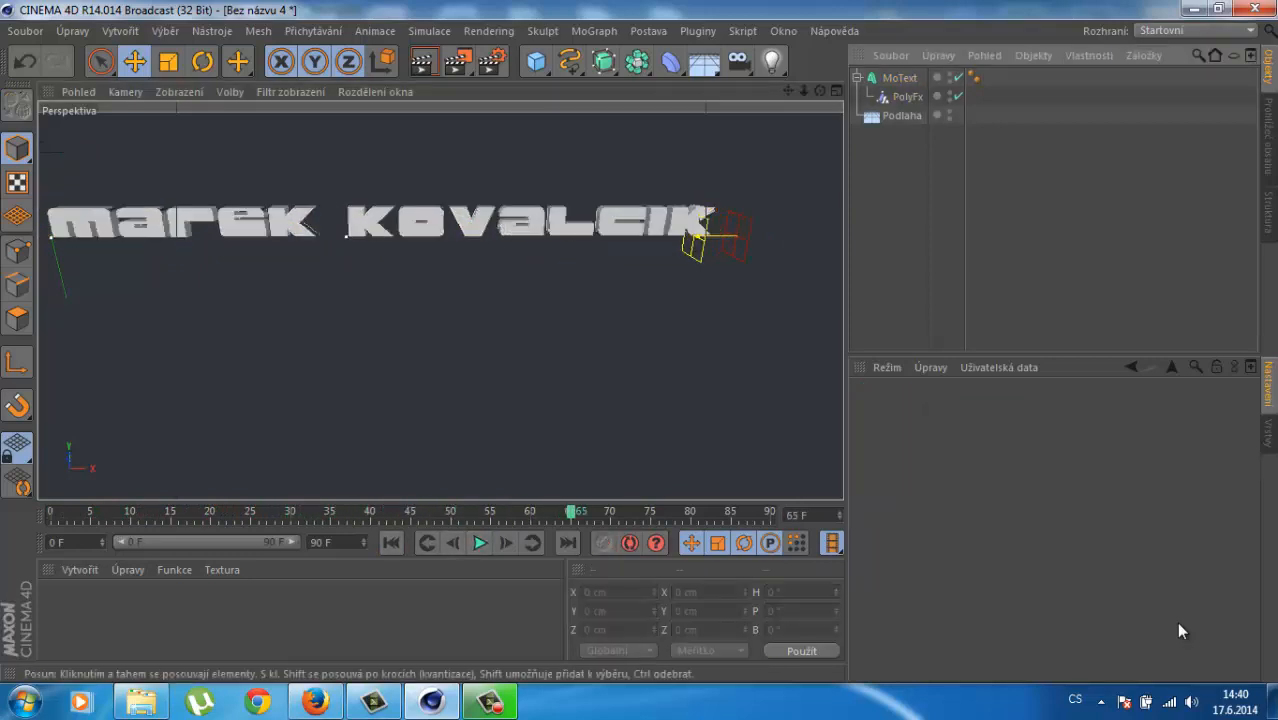
left_click(391, 542)
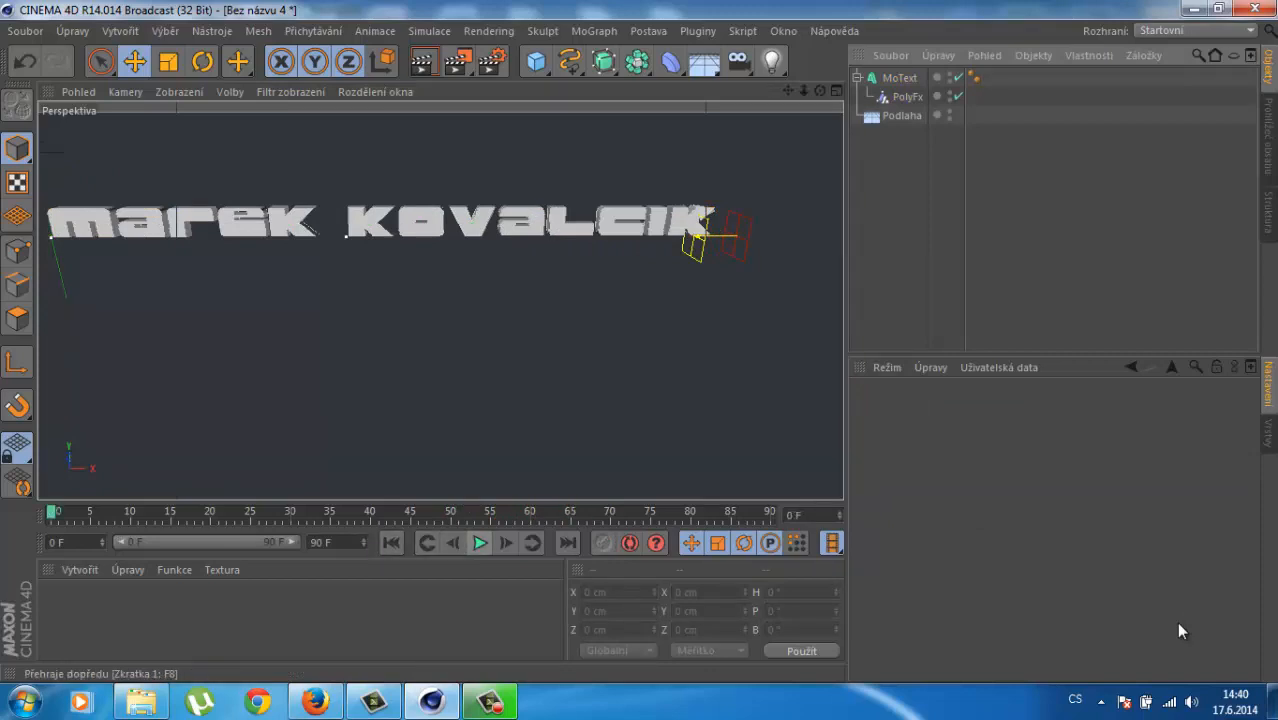
left_click(480, 543)
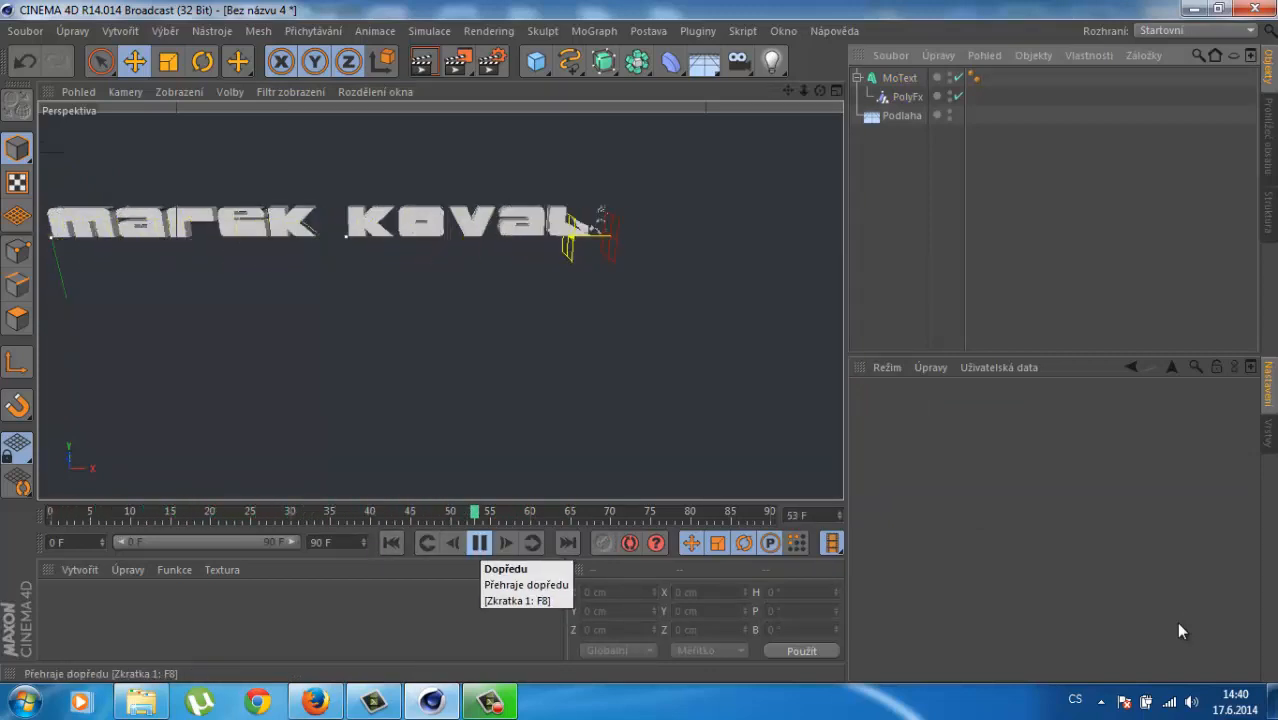
left_click(480, 543)
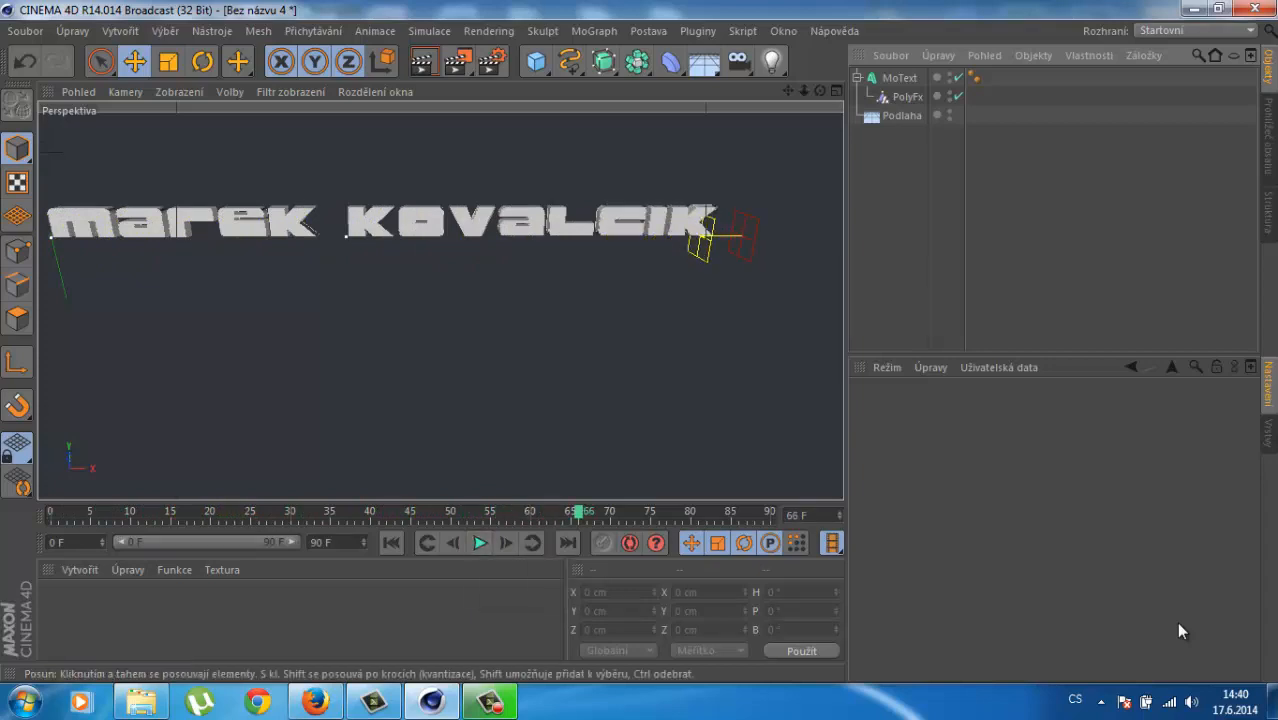
left_click(594, 31)
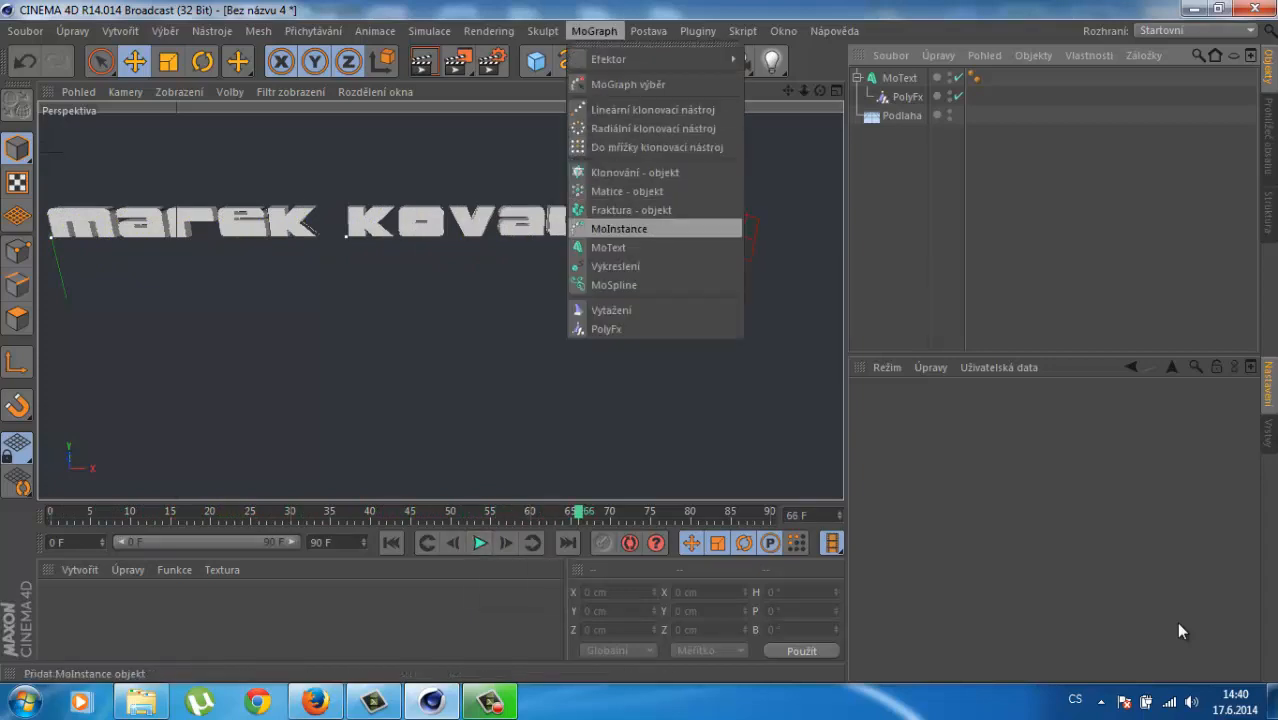
Step: Add a second MoText object, MoText.1, reading 'presents' with a 50 cm extrusion depth
left_click(609, 247)
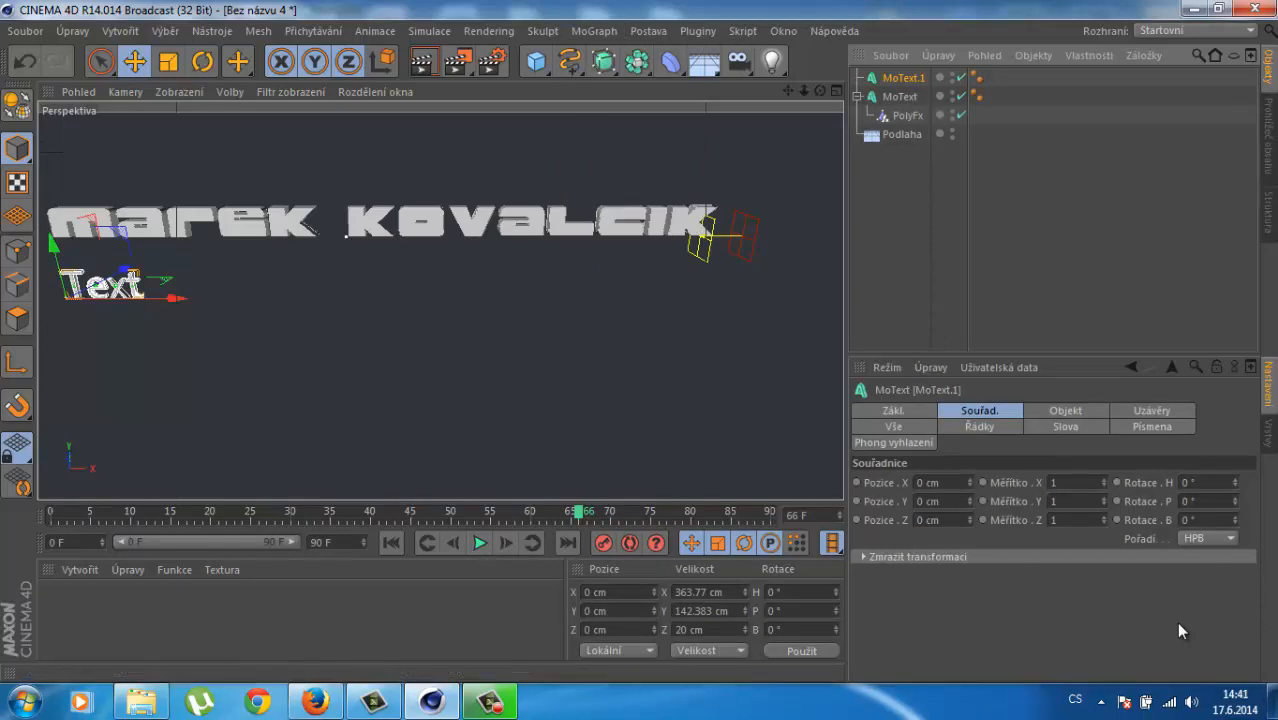
left_click(1065, 410)
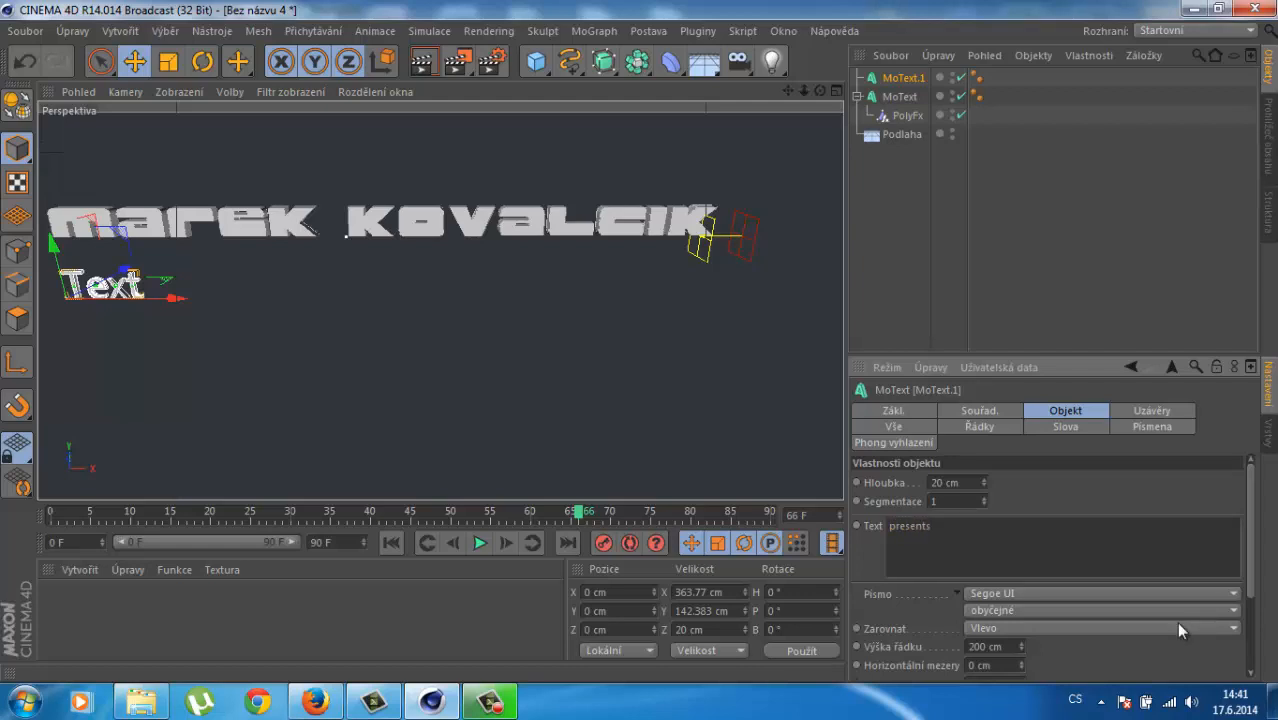
left_click_drag(984, 483, 984, 470)
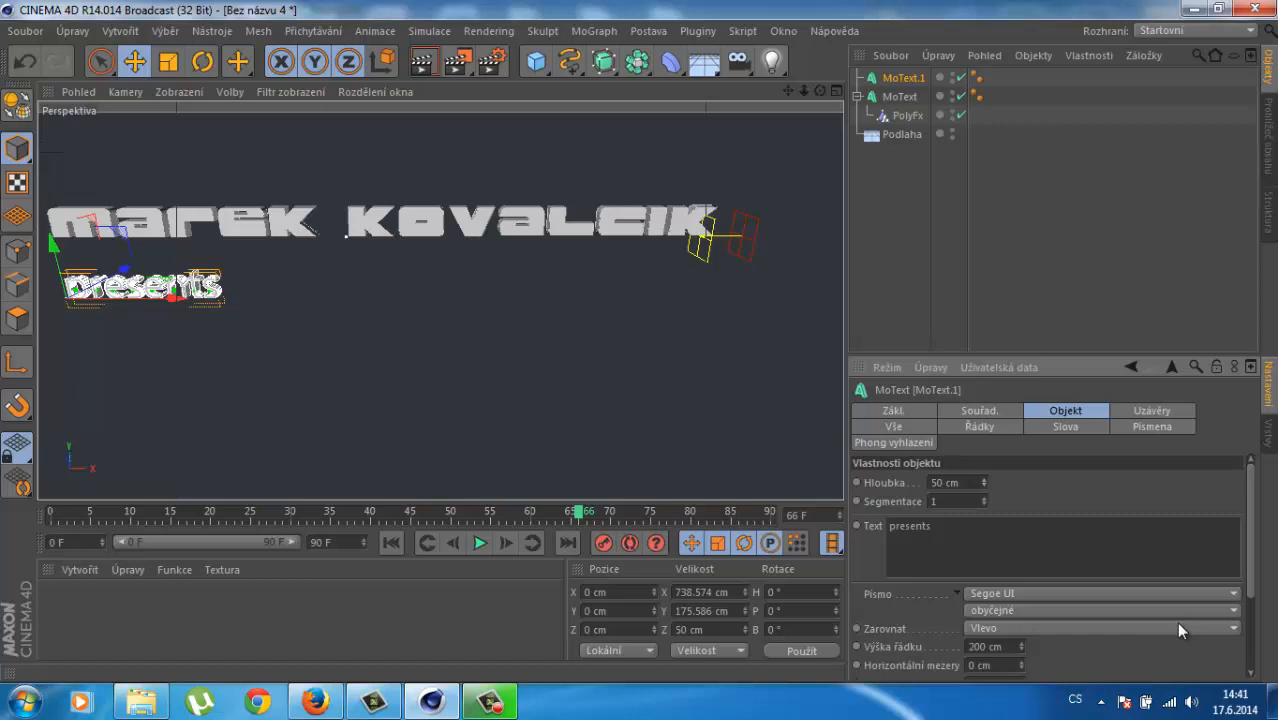
Step: Set both the Počátek and Konec caps of the presents text to Zaoblený uzávěr
scroll(1179, 629, "down", 2)
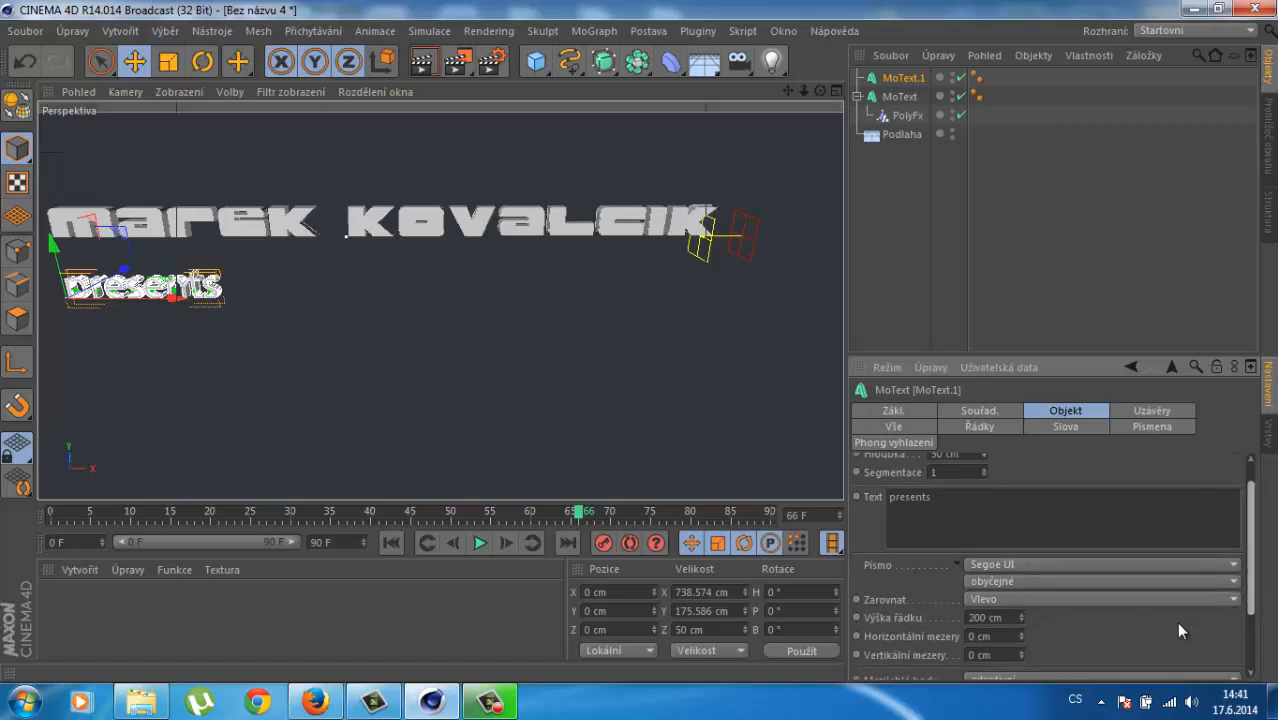
scroll(1179, 630, "down", 3)
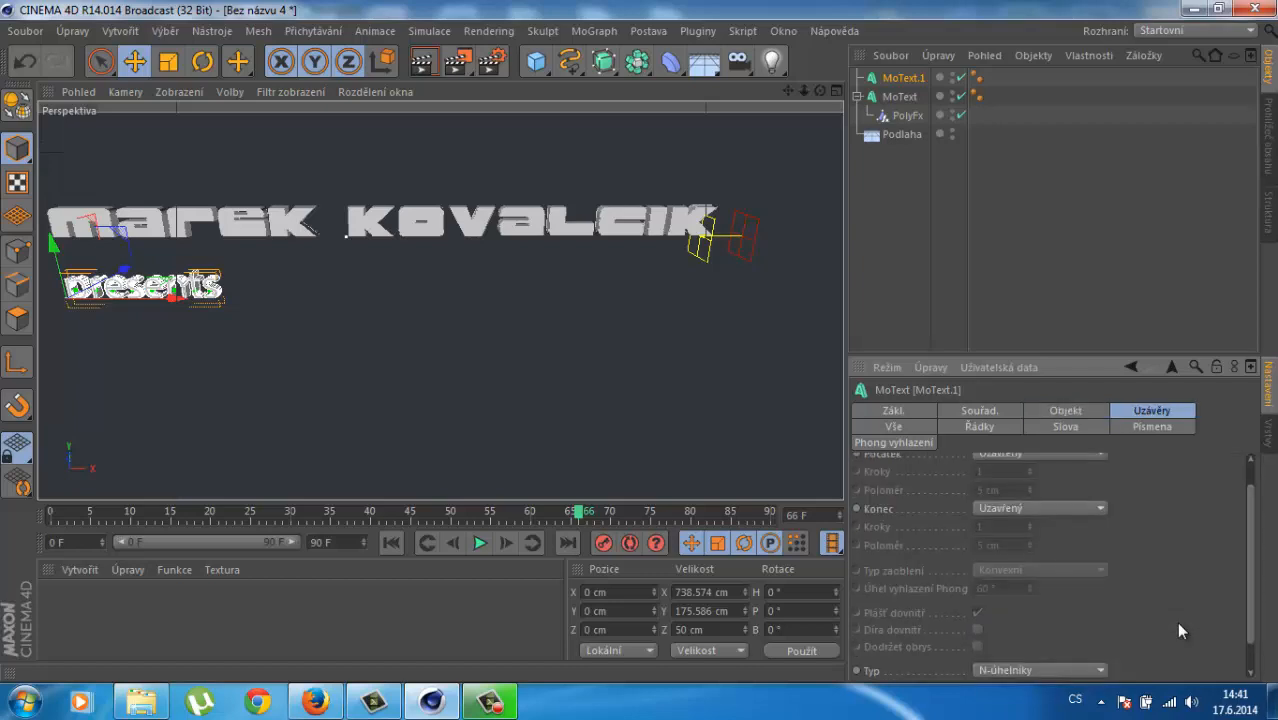
left_click(1040, 455)
left_click(1022, 527)
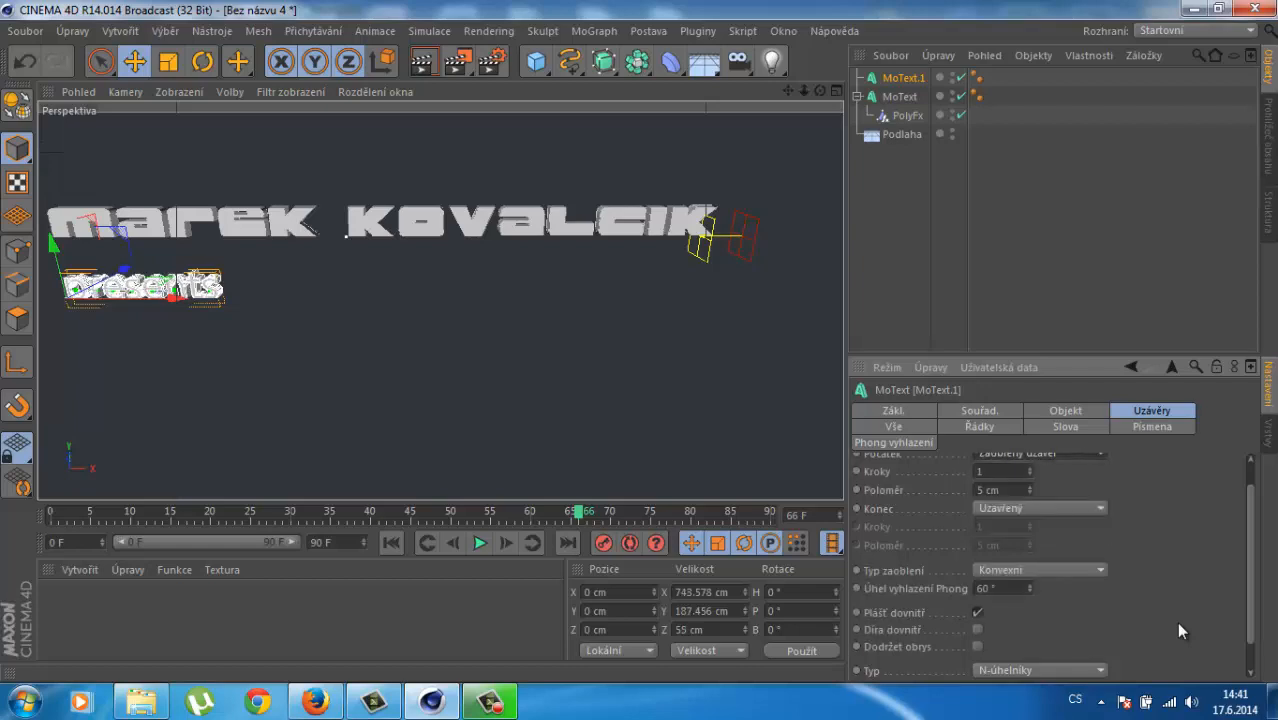
left_click(1040, 508)
left_click(1010, 580)
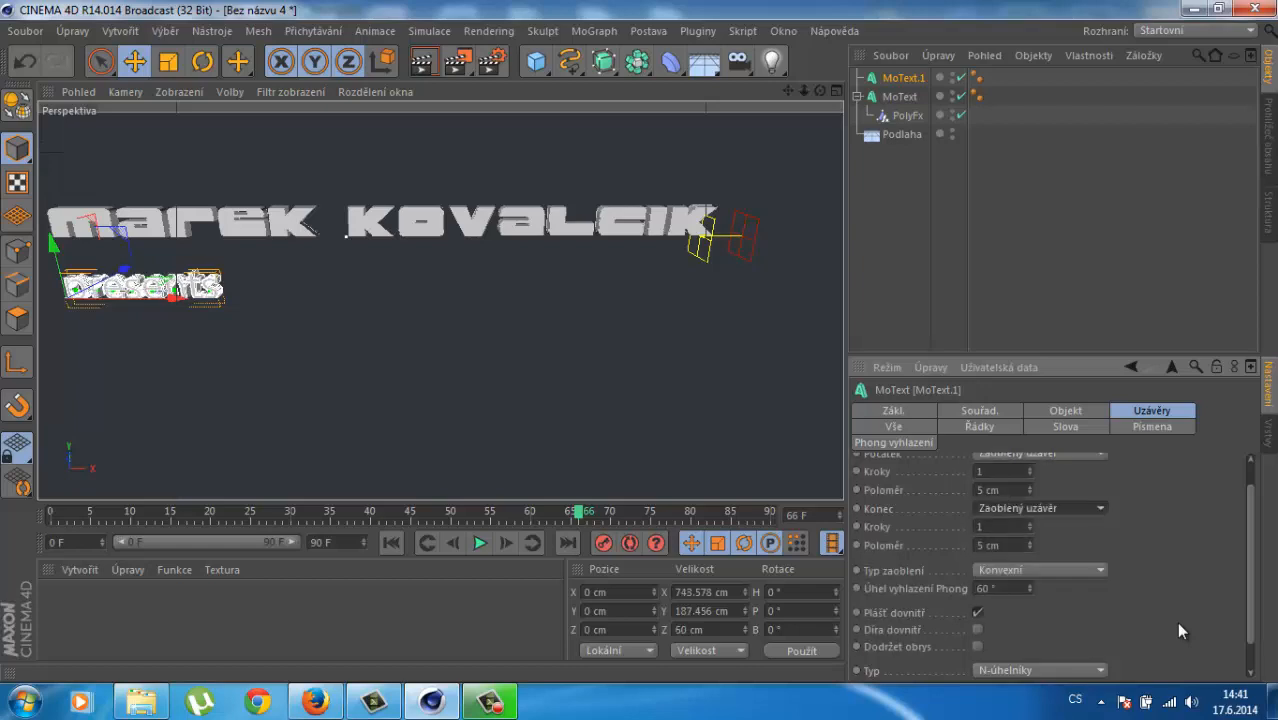
Step: Centre the presents text under the name at X 1331.045 cm, Y 79.839 cm, and render a preview
left_click_drag(174, 298, 450, 297)
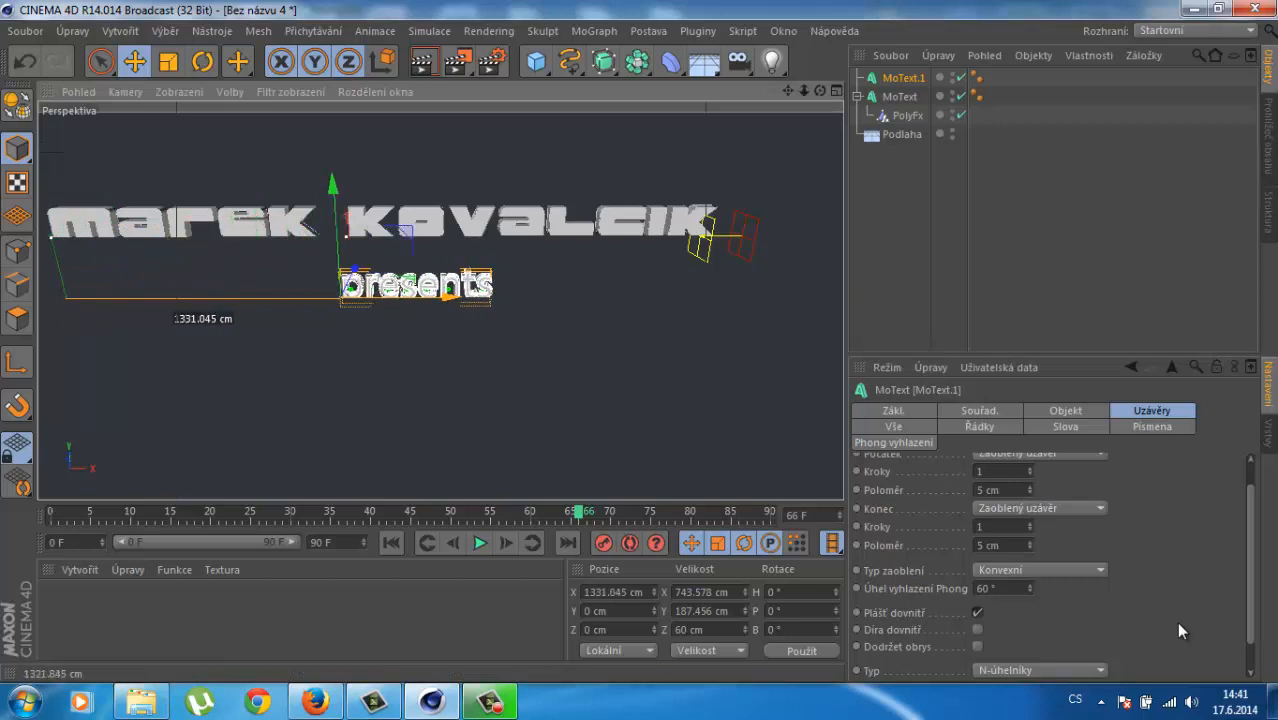
left_click(902, 134)
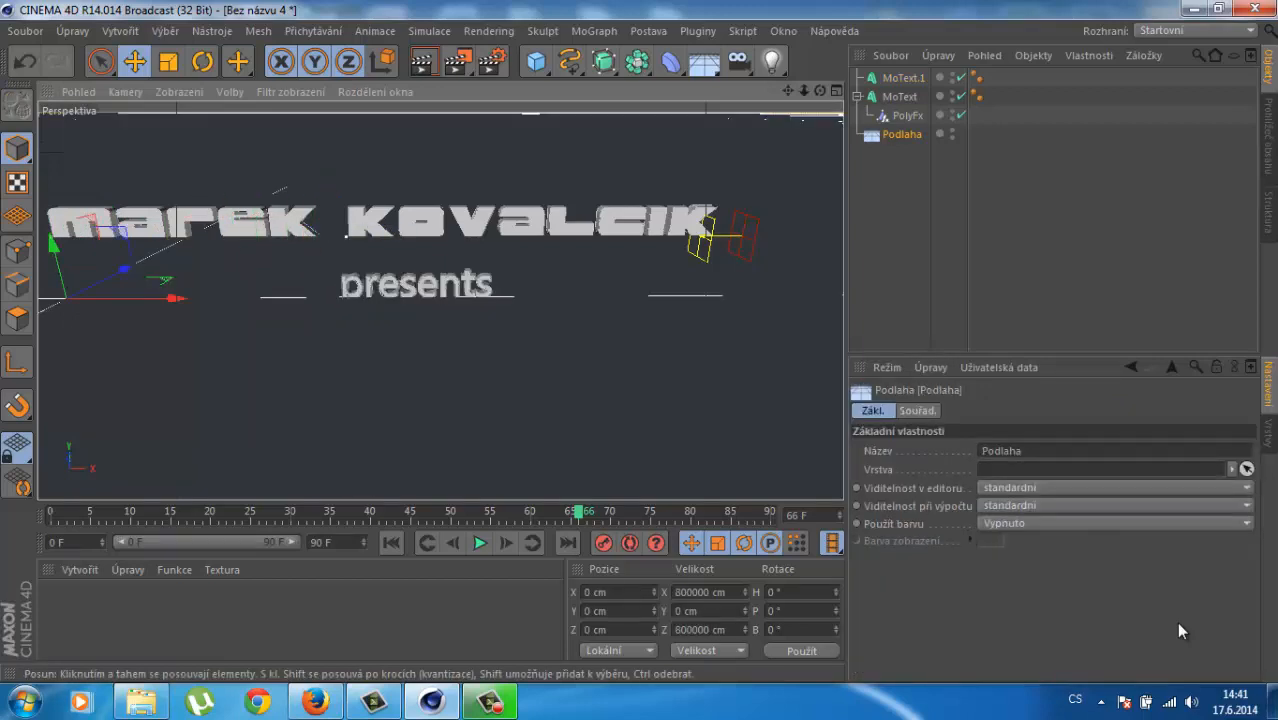
left_click(416, 286)
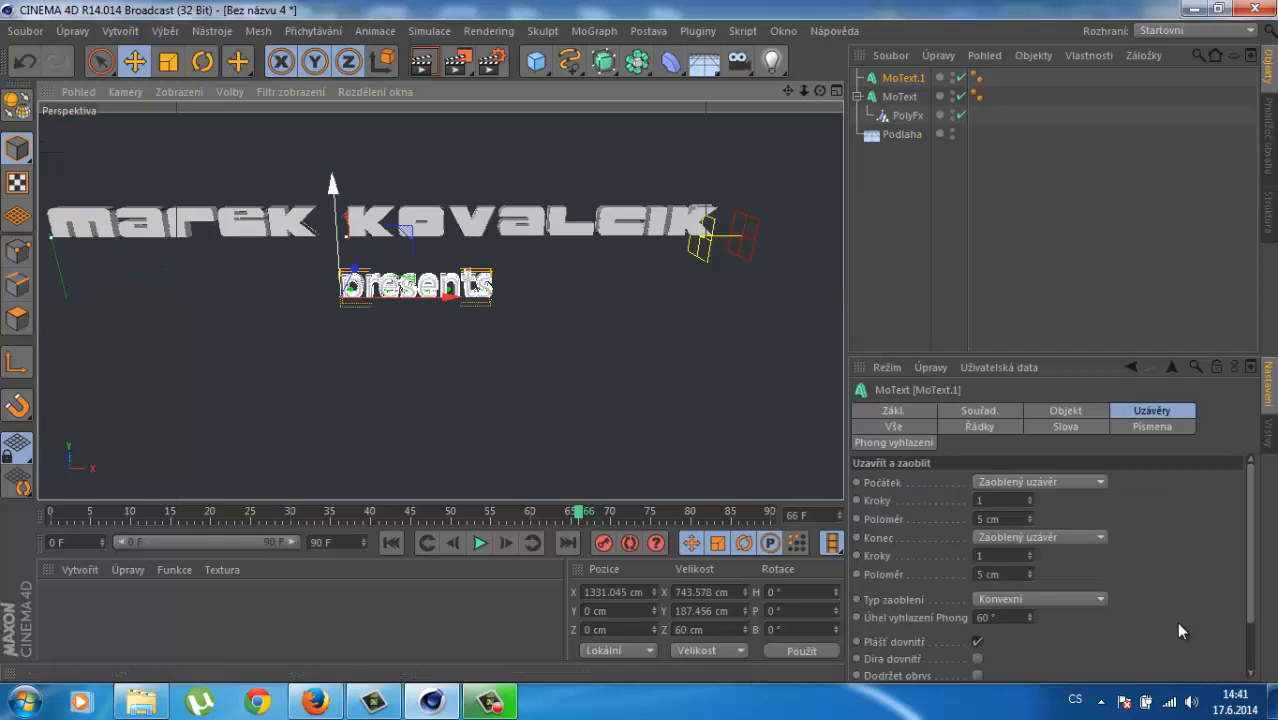
left_click_drag(333, 186, 333, 171)
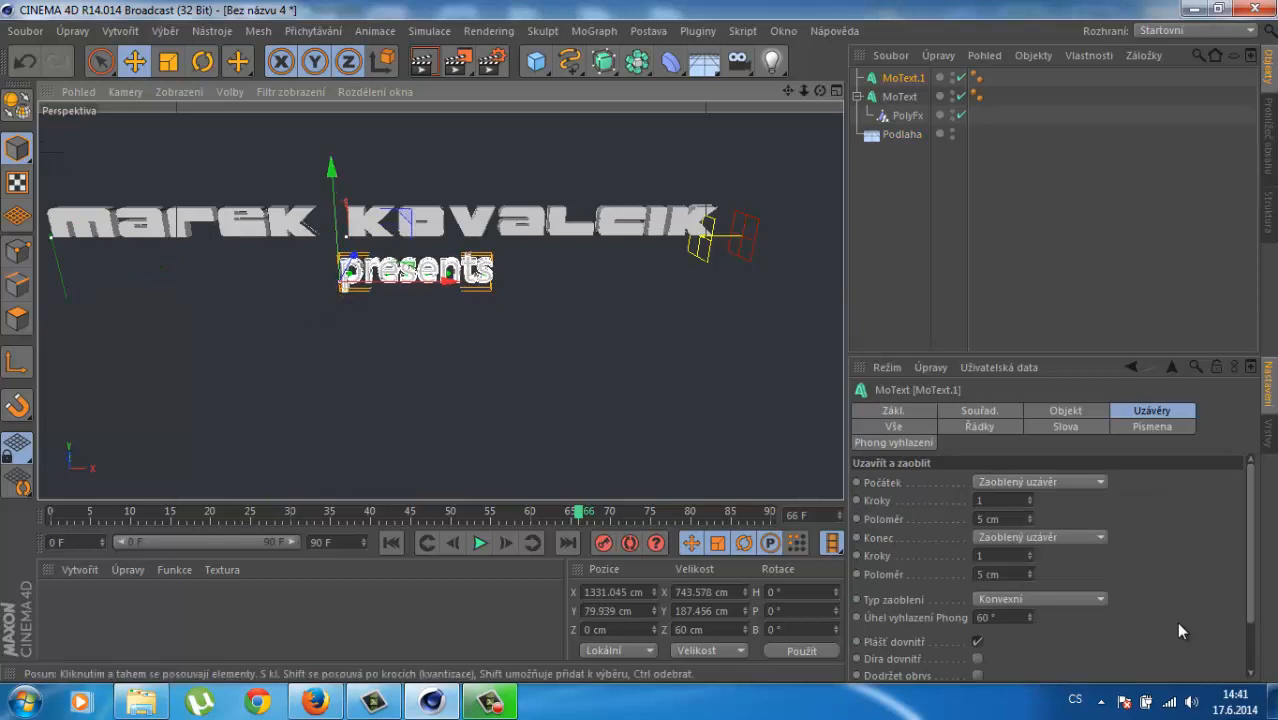
left_click(400, 370)
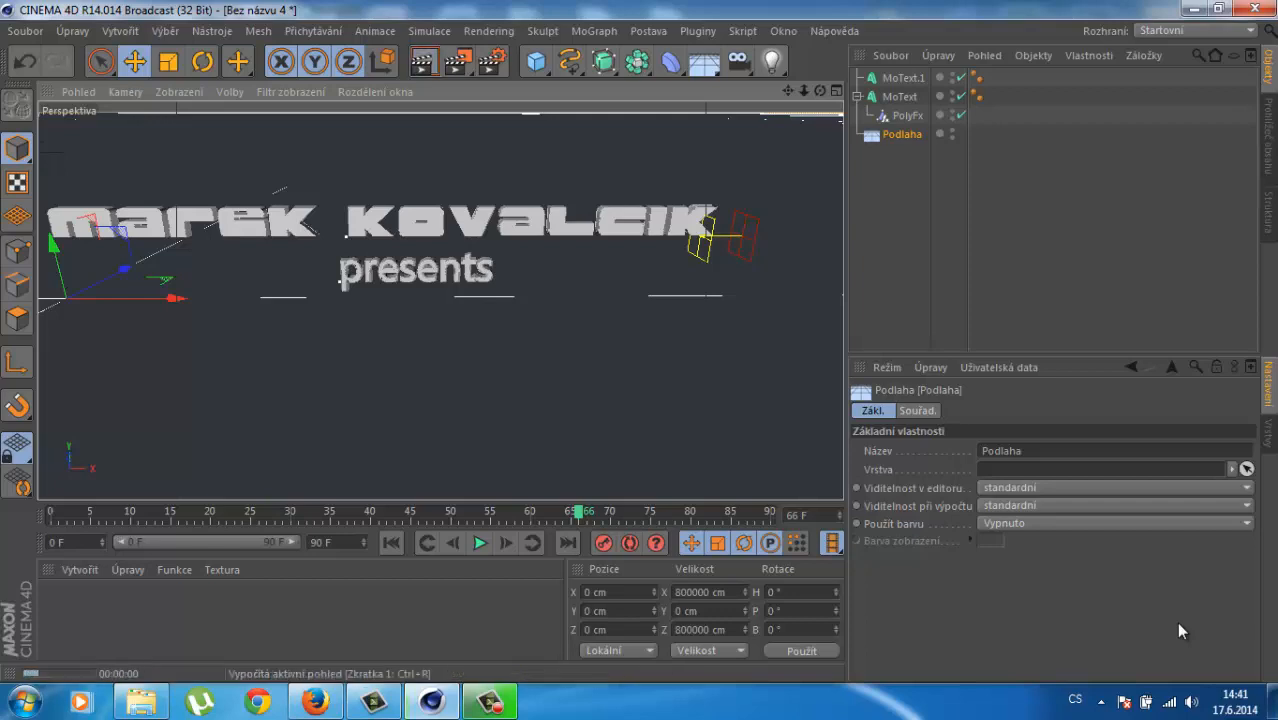
left_click(422, 62)
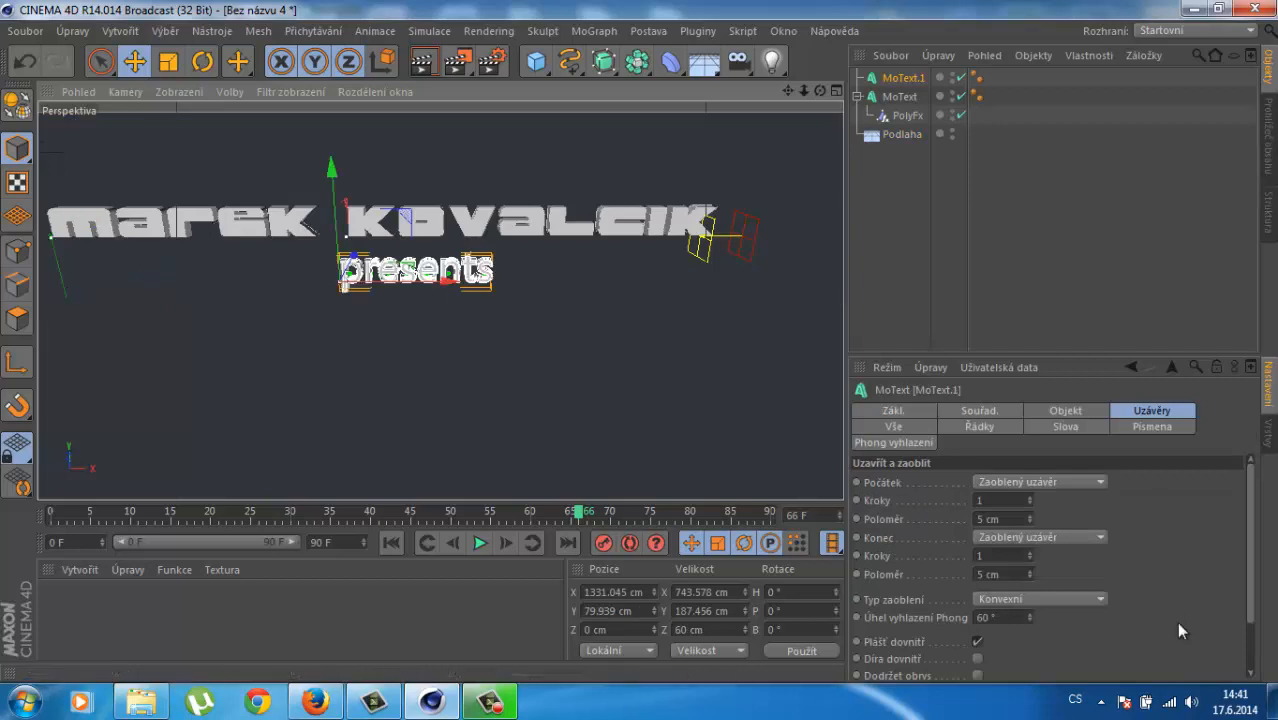
Step: Keyframe the presents text rising from Y -250 at frame 0 to Y 88.687 at frame 75, then play it back
left_click_drag(579, 512, 51, 512)
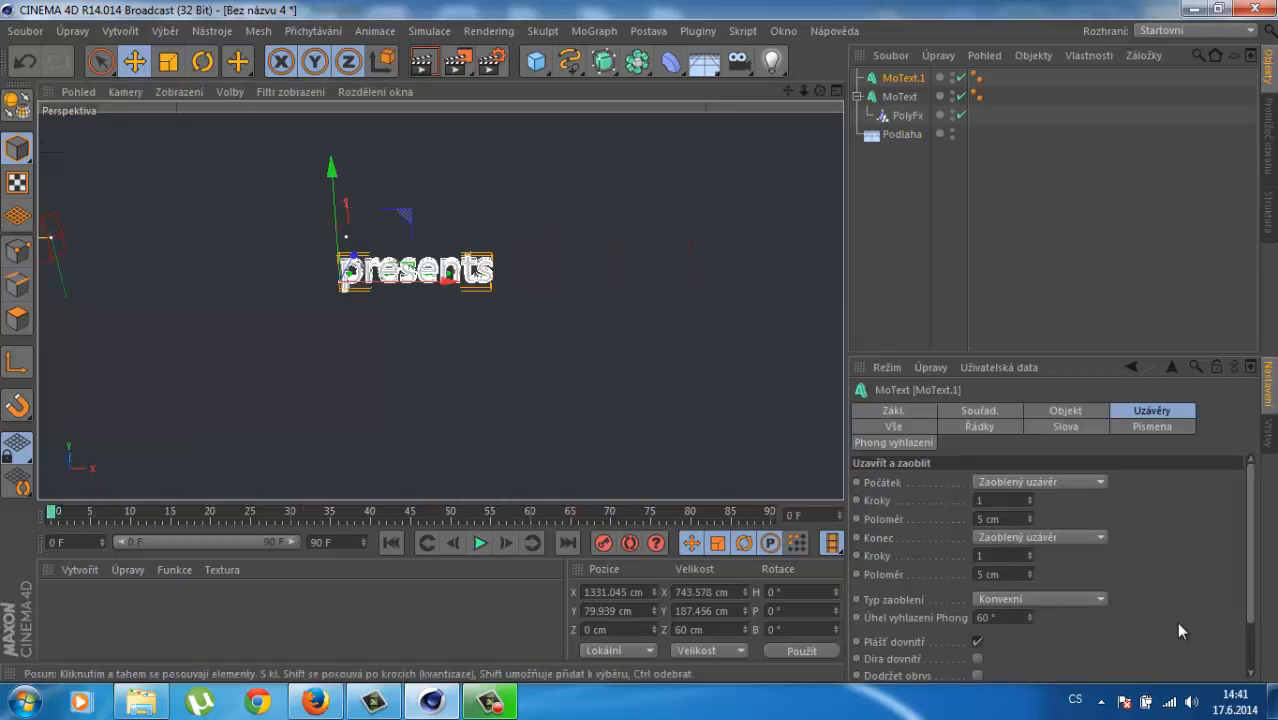
left_click_drag(332, 170, 335, 238)
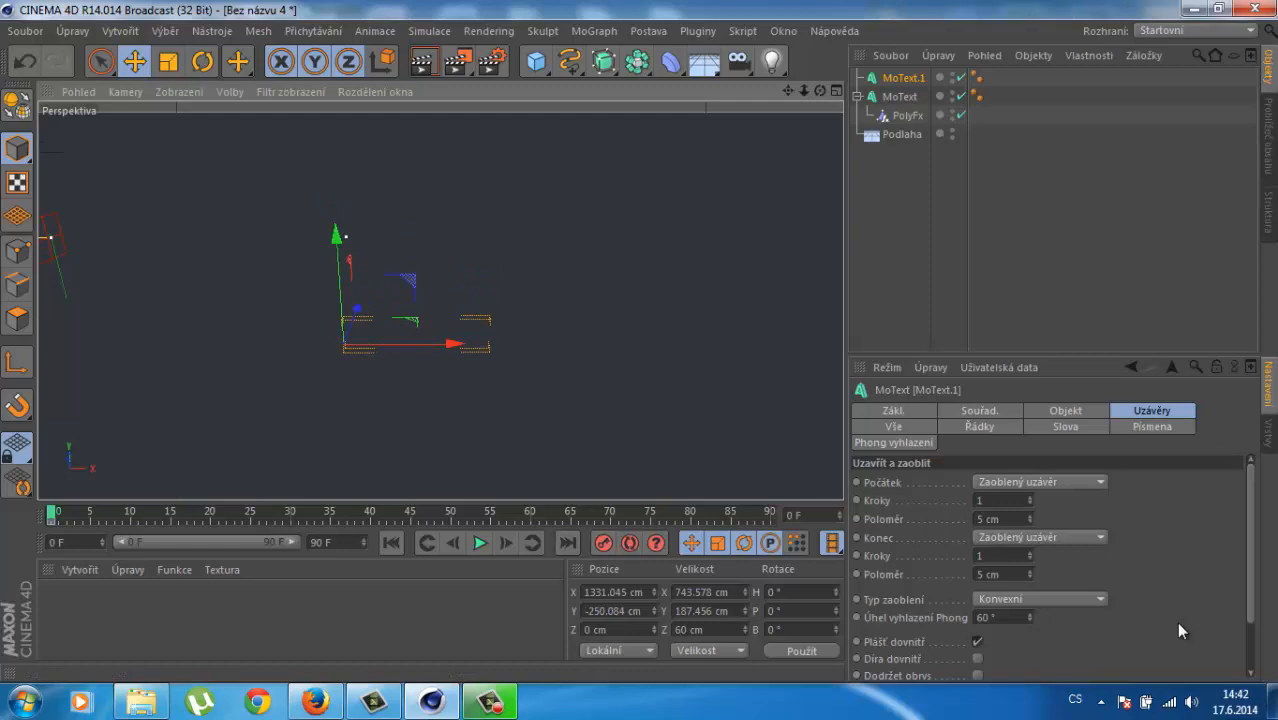
left_click_drag(51, 512, 651, 512)
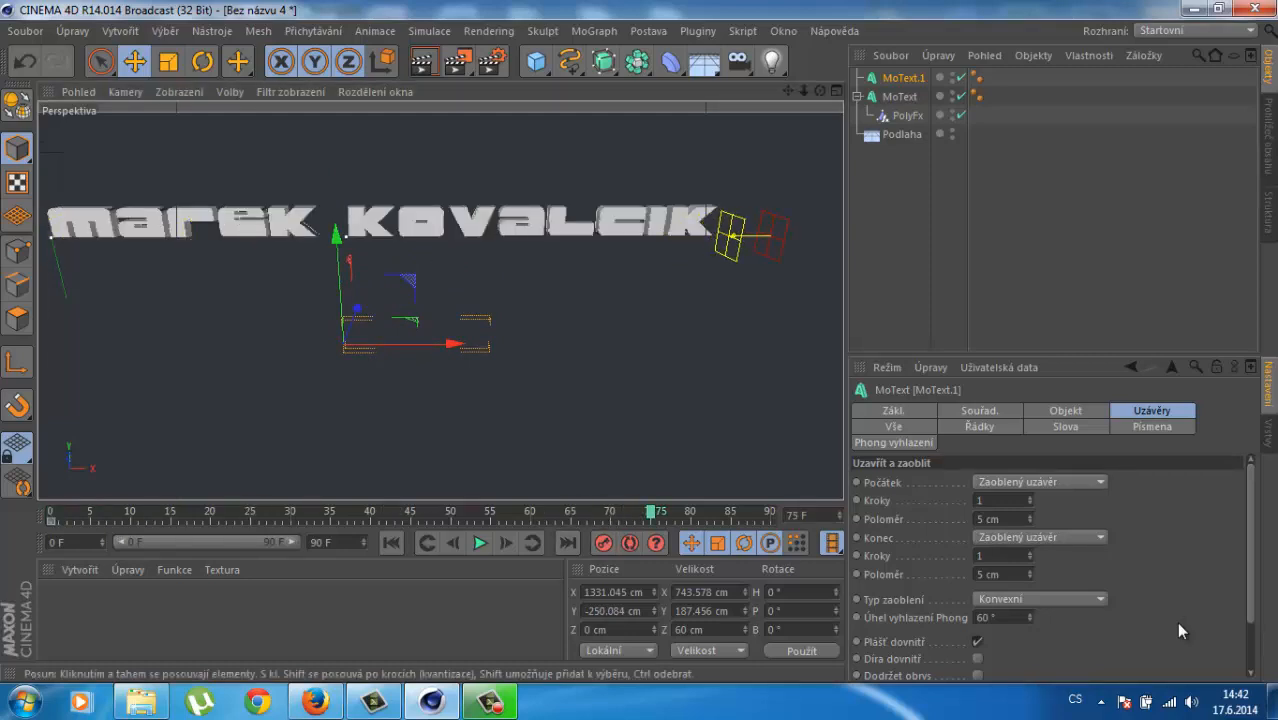
left_click_drag(336, 236, 331, 166)
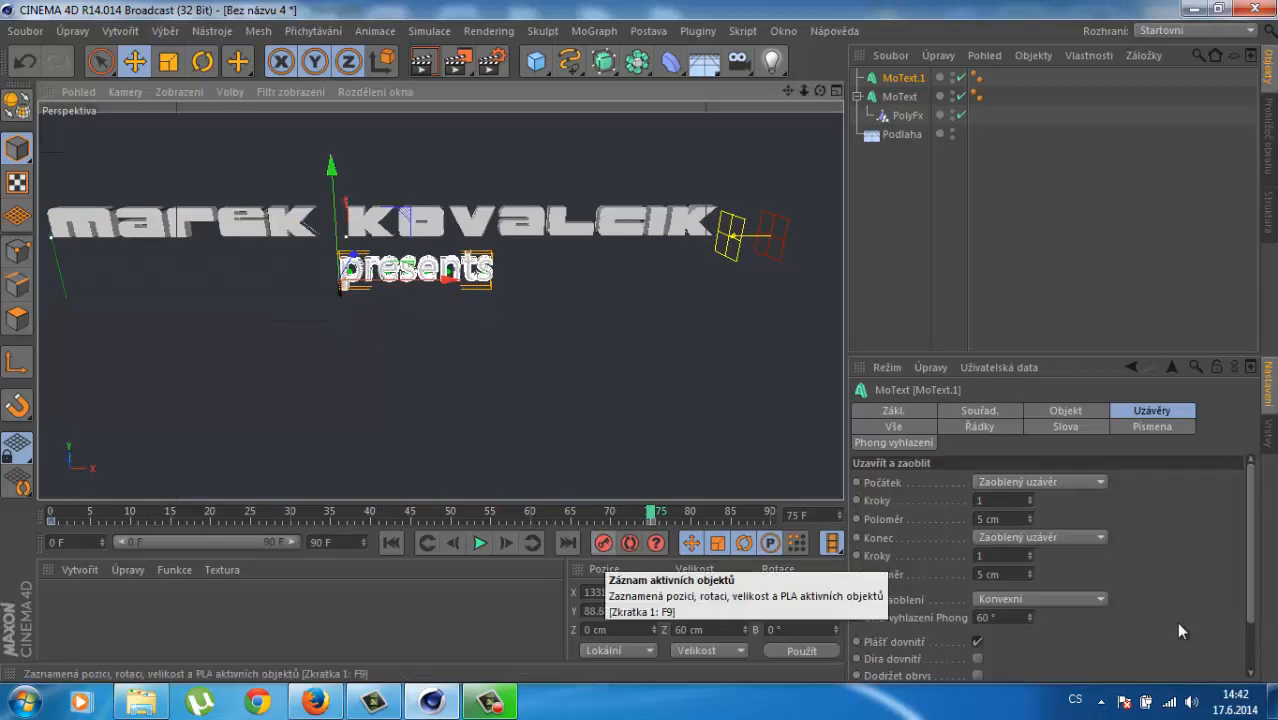
left_click(391, 542)
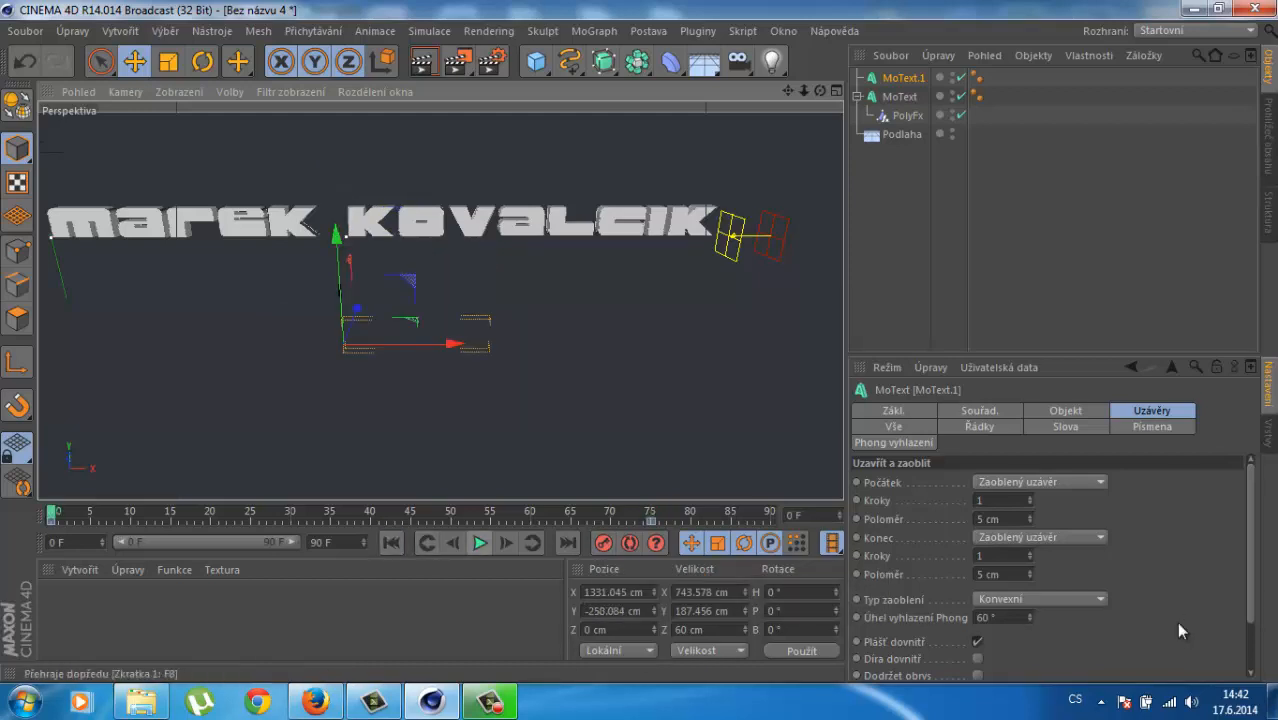
left_click(480, 542)
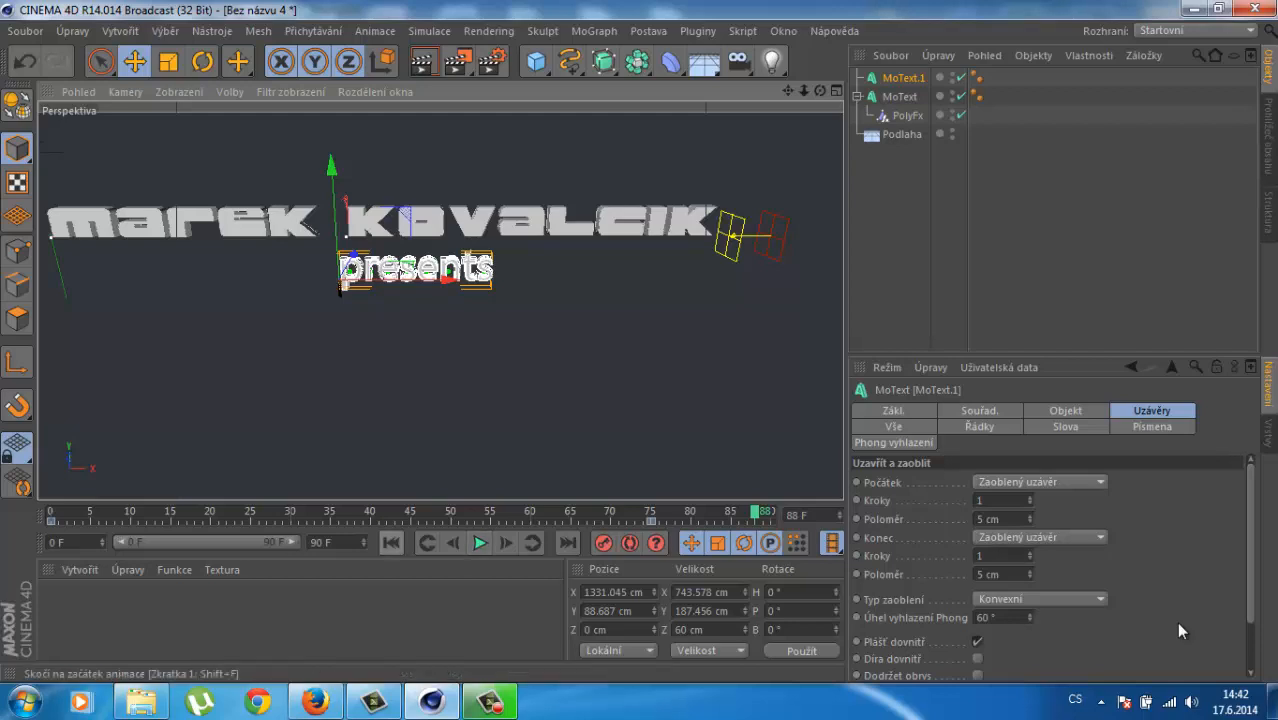
left_click(391, 543)
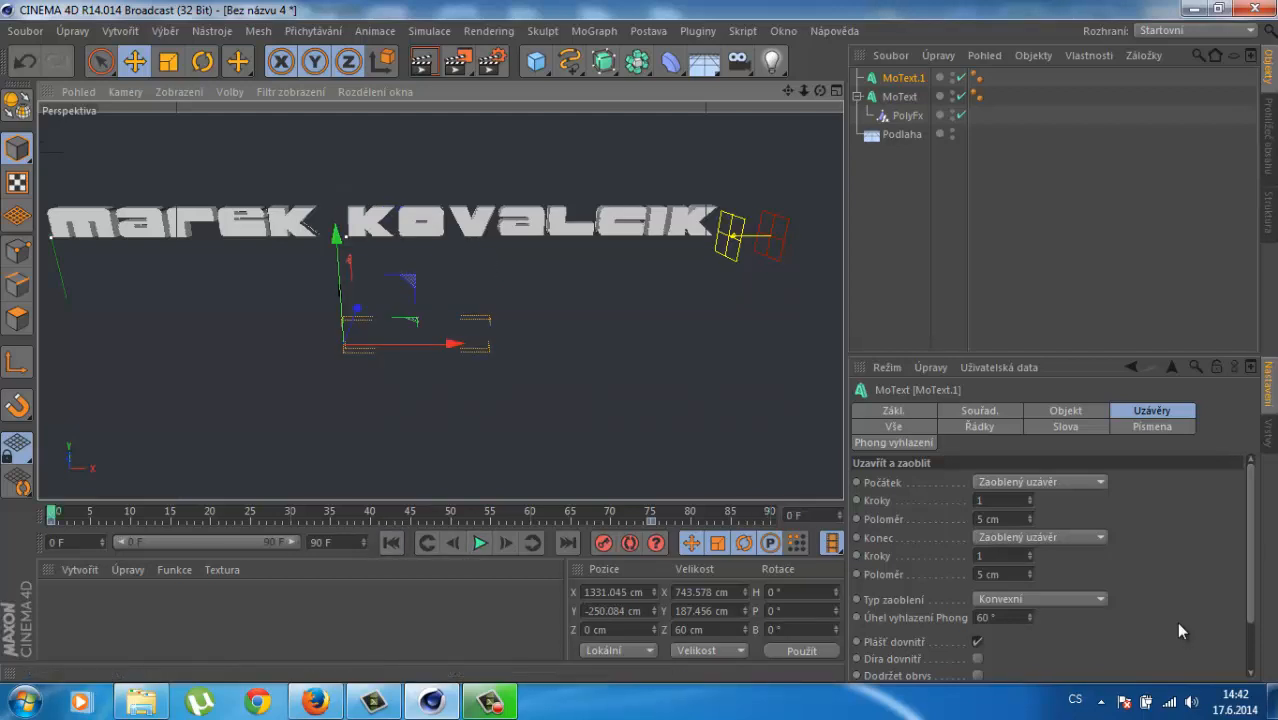
Step: Rotate the presents text across frames, turning to about H -3° by frame 73, and preview the playback
key("r")
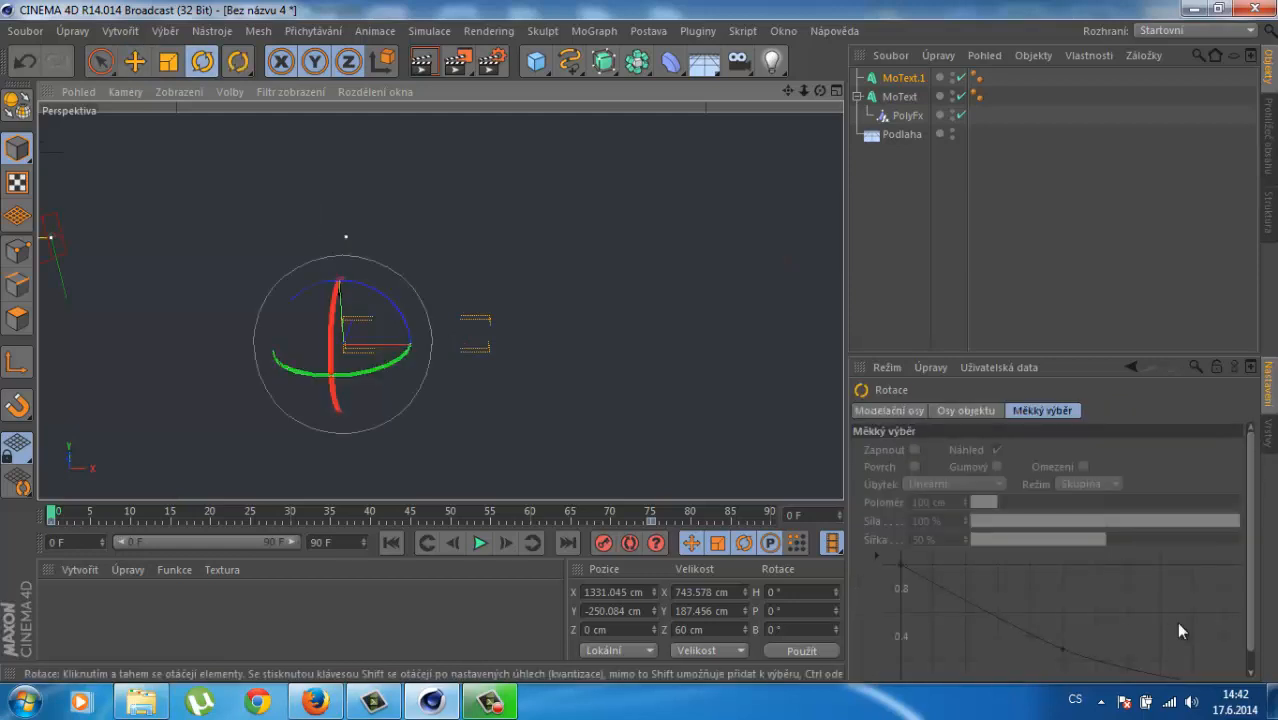
left_click_drag(339, 290, 290, 337)
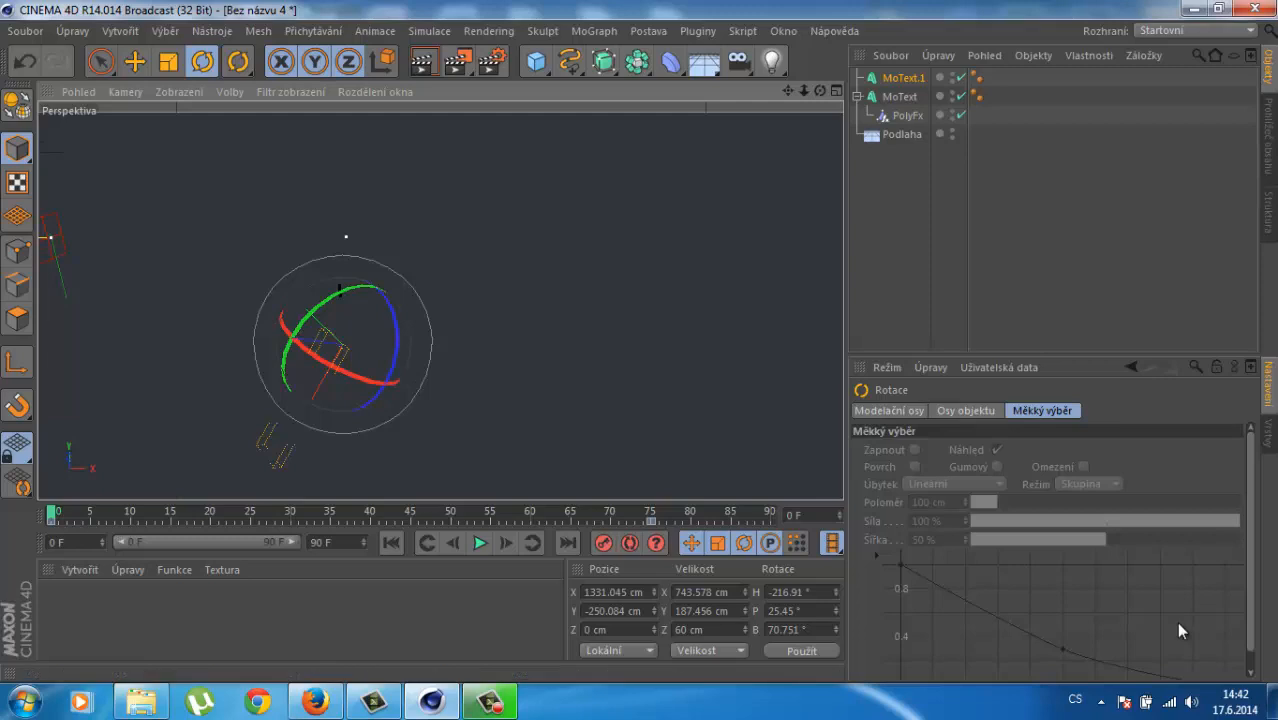
key("F8")
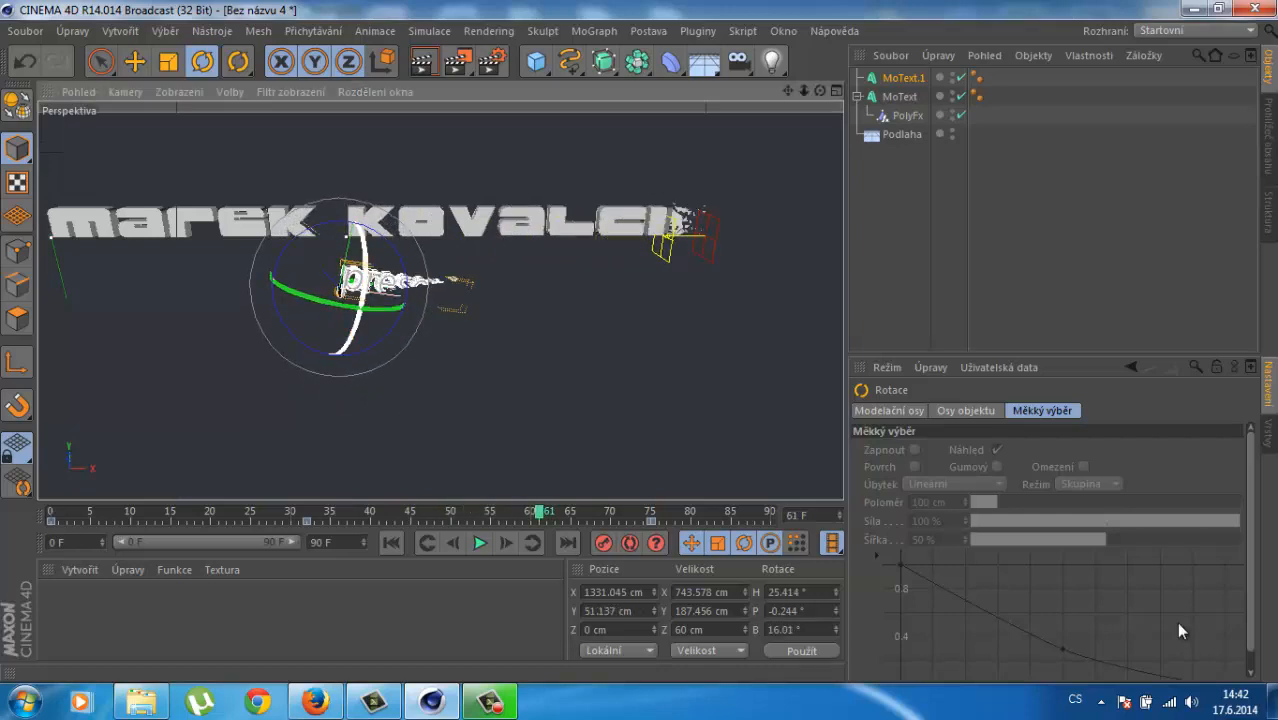
mouse_move(363, 242)
left_mouse_down()
mouse_move(366, 270)
mouse_move(354, 222)
left_mouse_up()
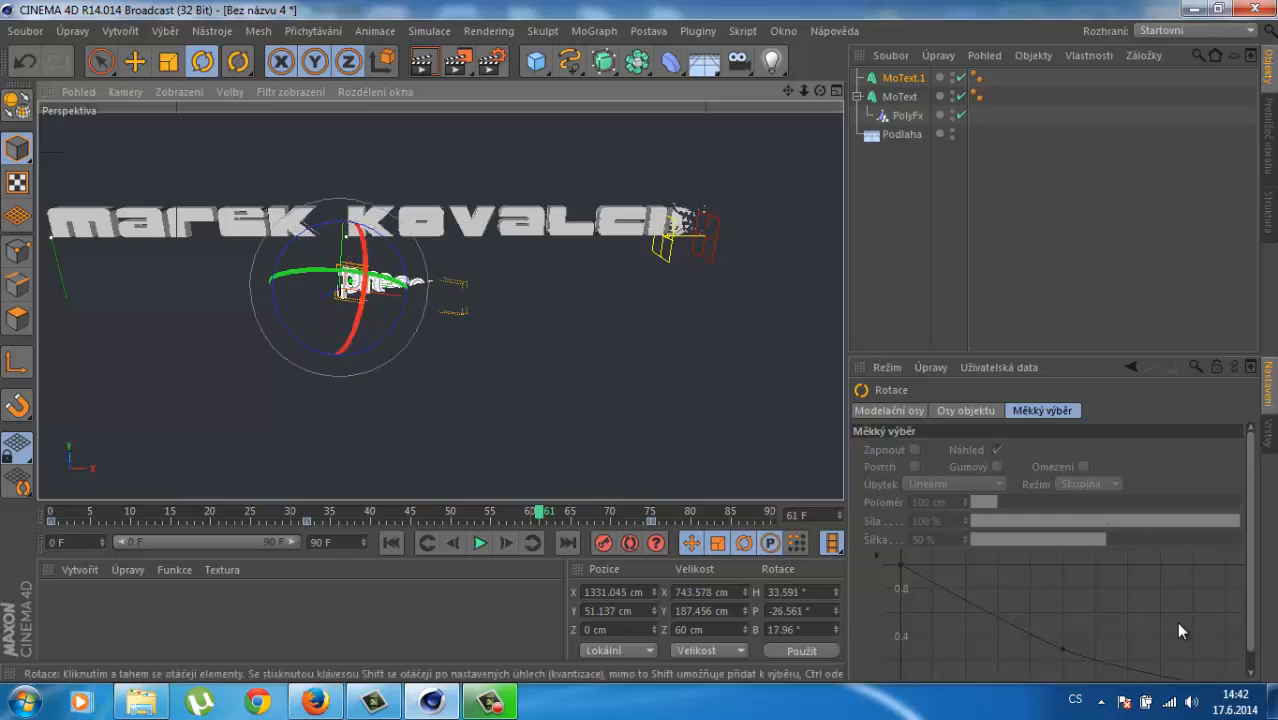
left_click_drag(343, 272, 248, 278)
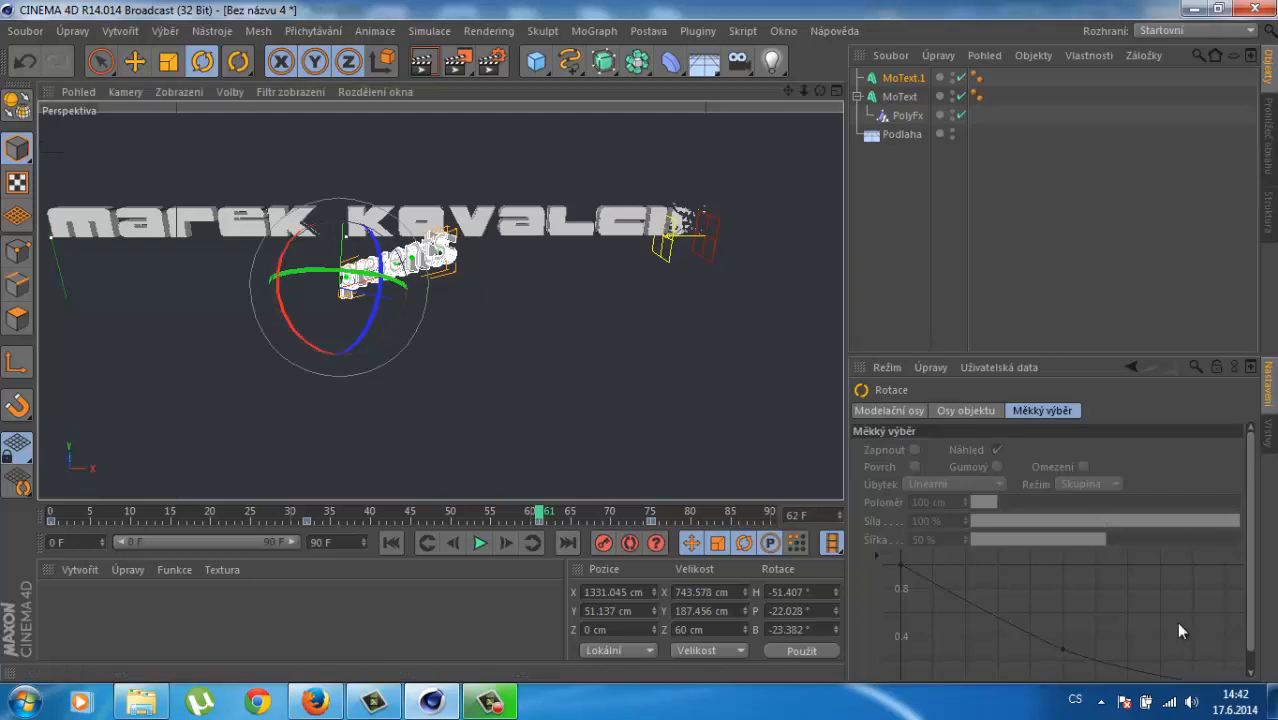
left_click_drag(539, 512, 567, 512)
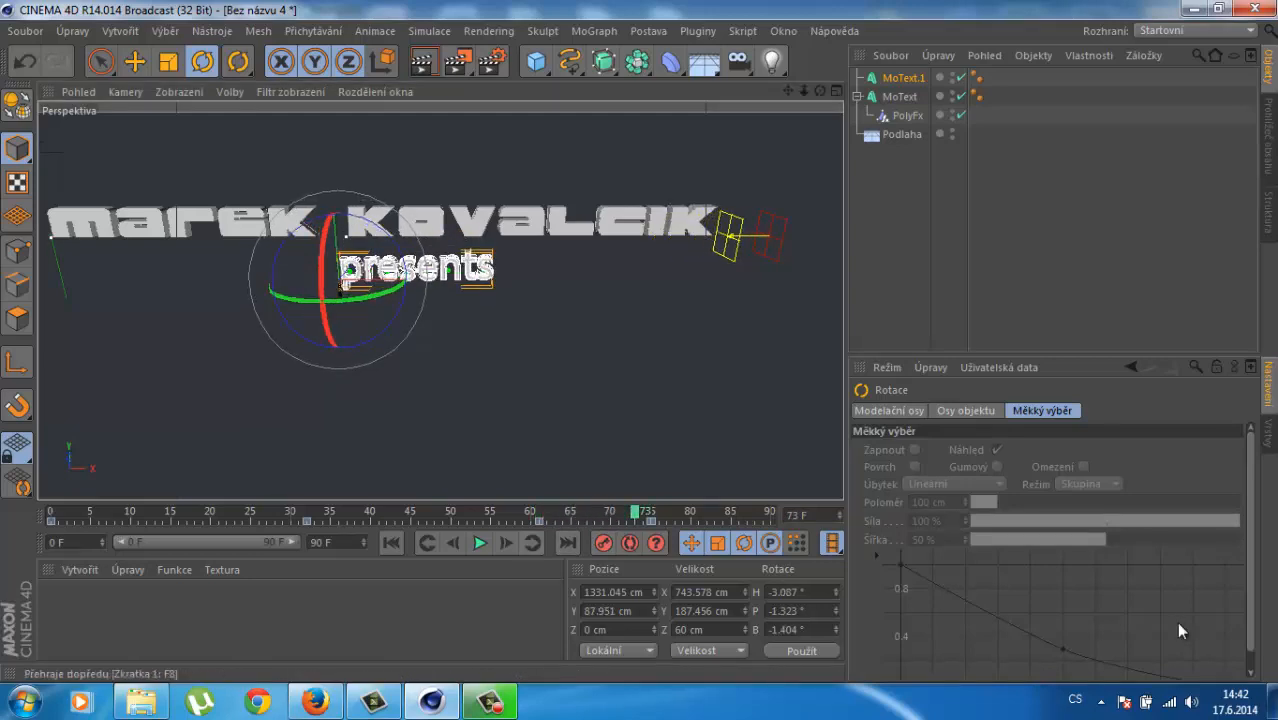
left_click(391, 542)
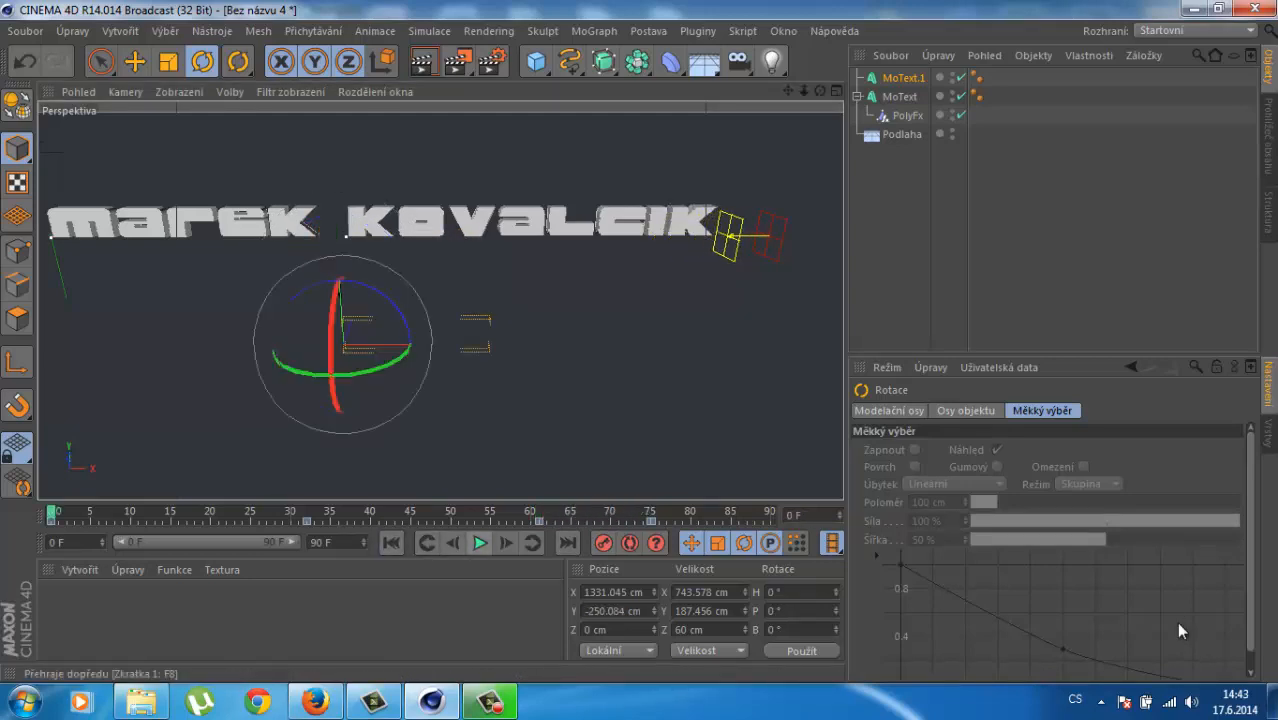
left_click(480, 542)
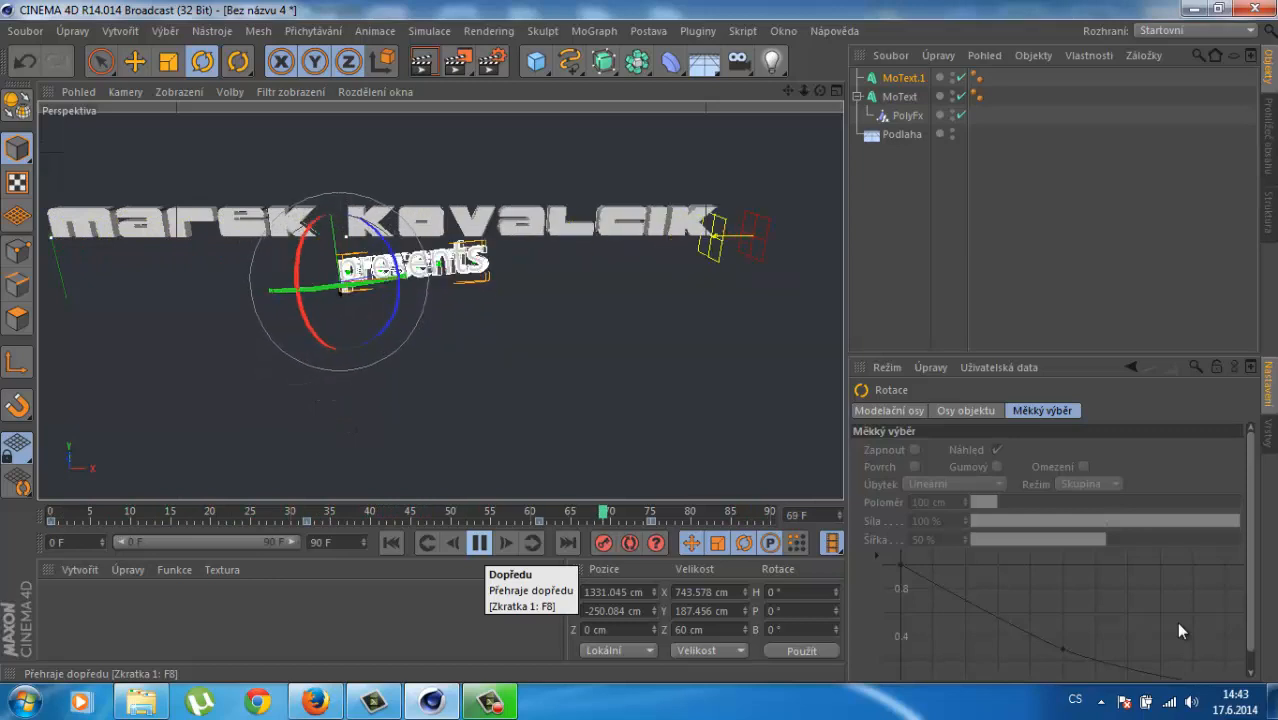
key("F8")
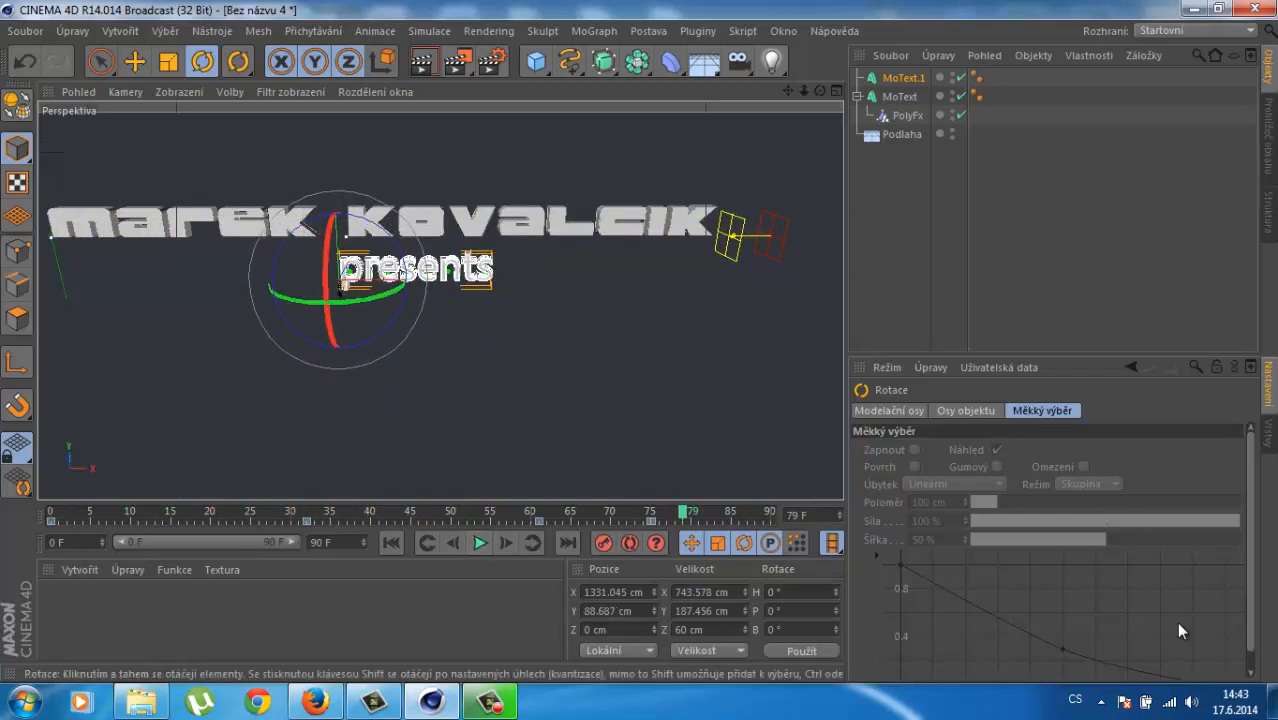
Step: Scale both MoText objects together, then undo that scaling
left_click(900, 97)
left_click(903, 78, "ctrl")
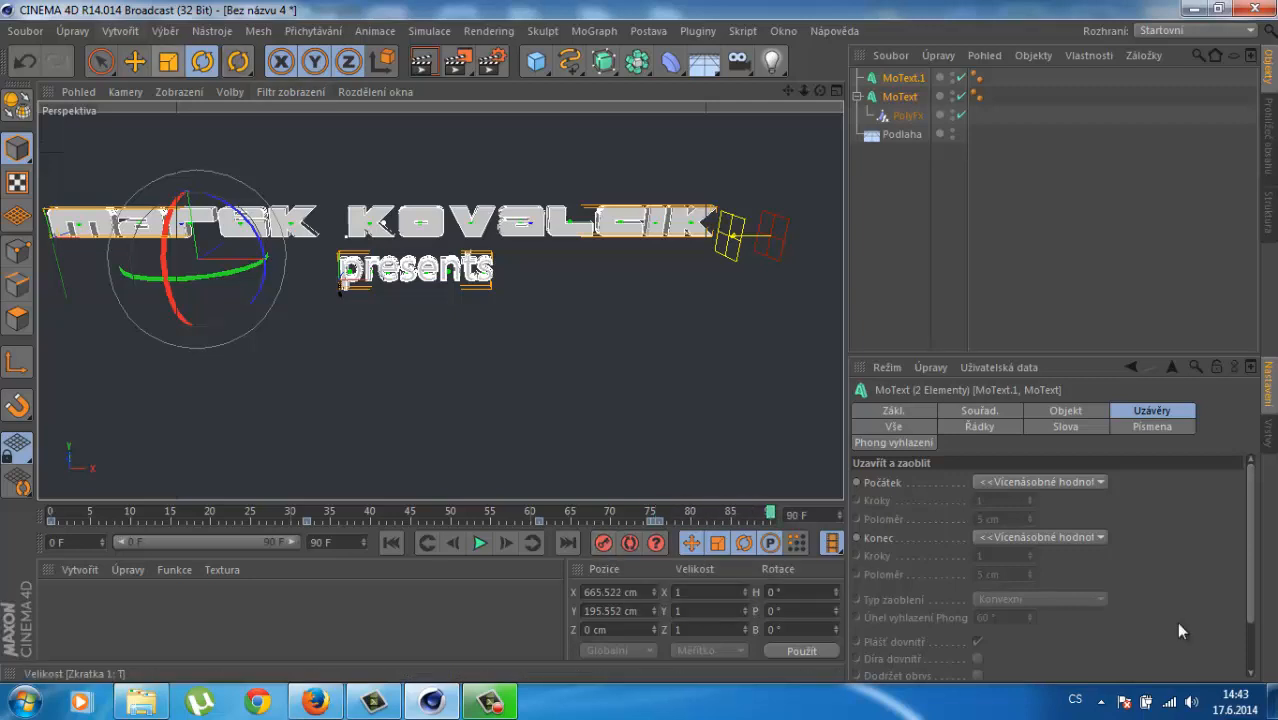
key("t")
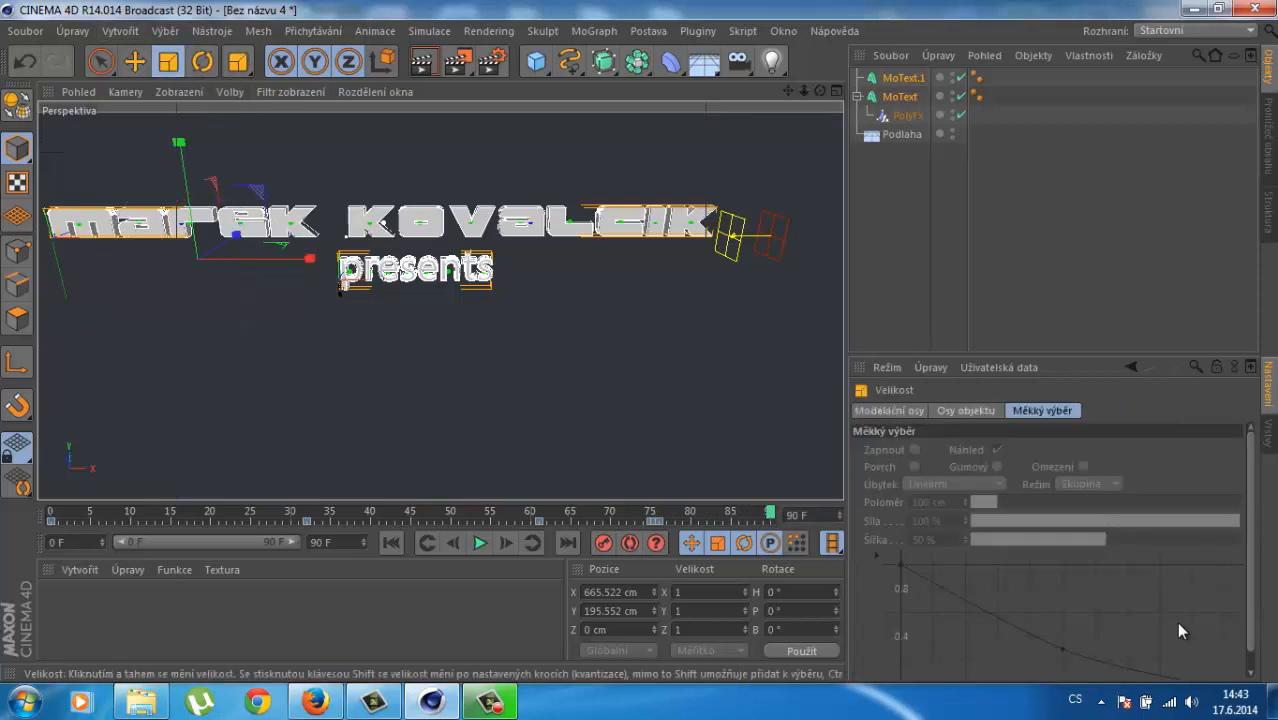
mouse_move(179, 142)
left_mouse_down()
mouse_move(168, 70)
mouse_move(174, 120)
left_mouse_up()
left_click(903, 78)
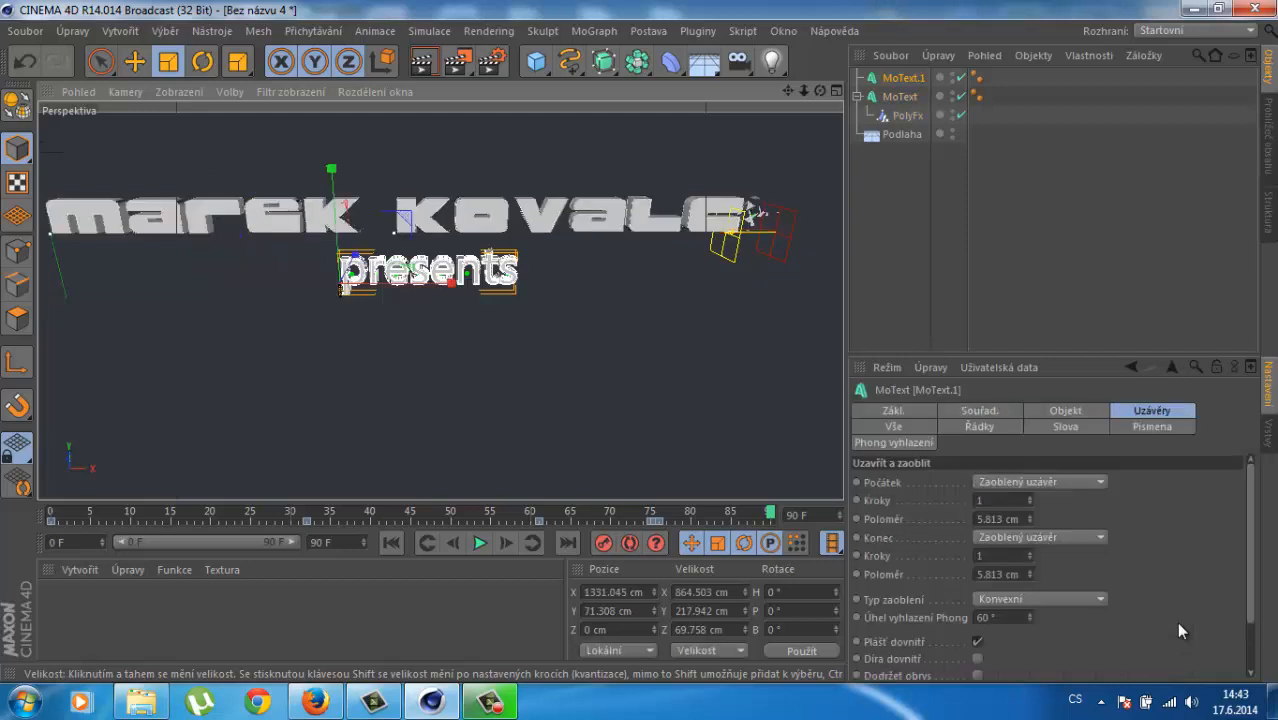
key("ctrl+z")
key("ctrl+z")
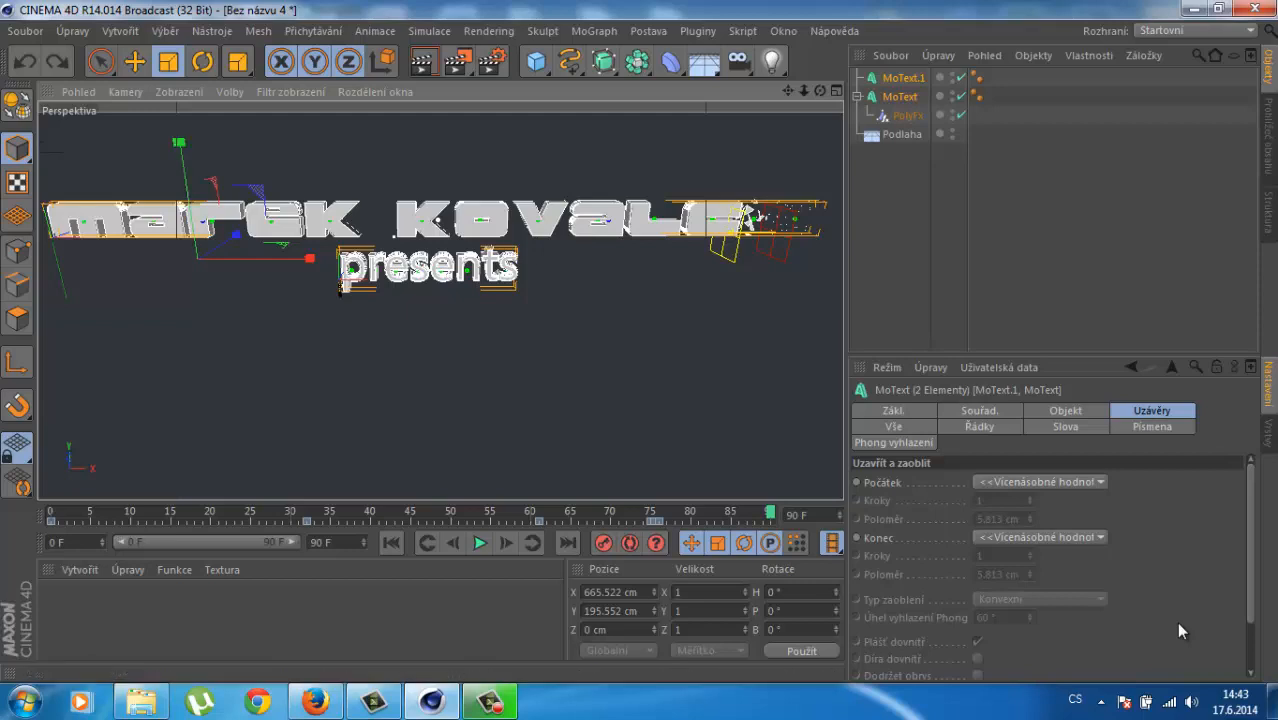
Step: Near frame 85, scale only MoText.1 up to about 199%, roughly 1722.5 cm wide
left_click(930, 220)
left_click(899, 97)
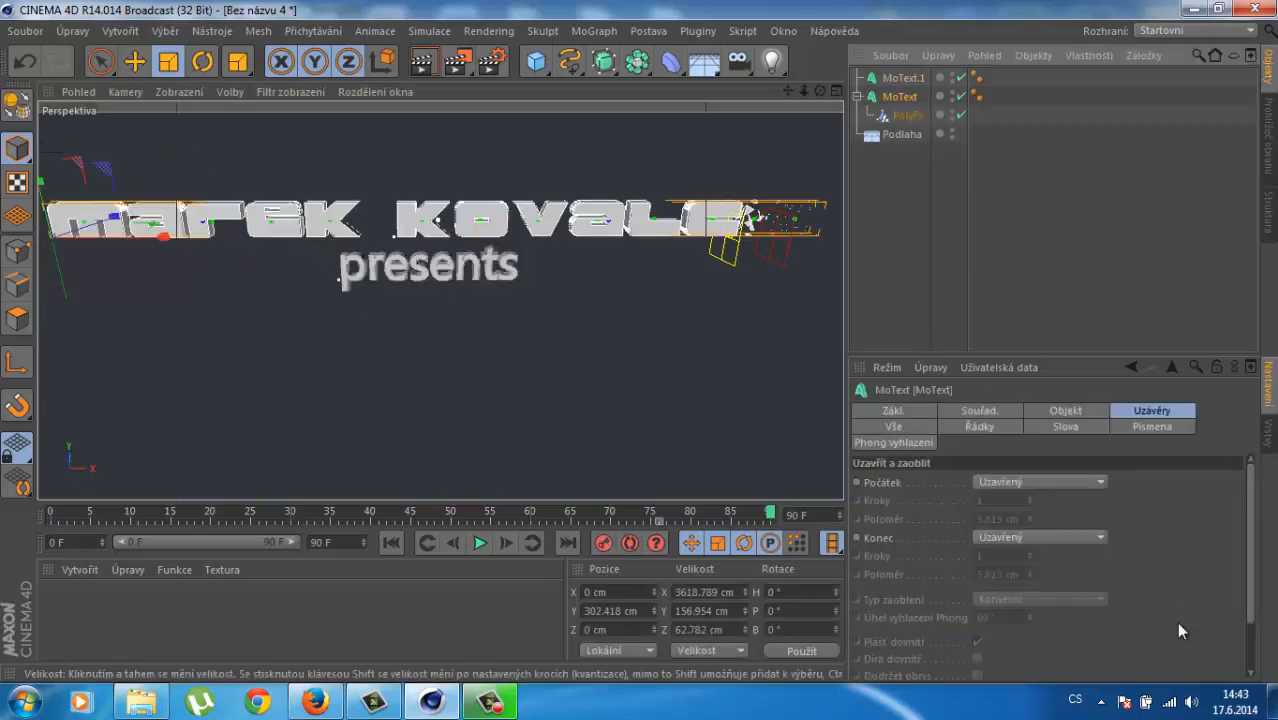
left_click(903, 78)
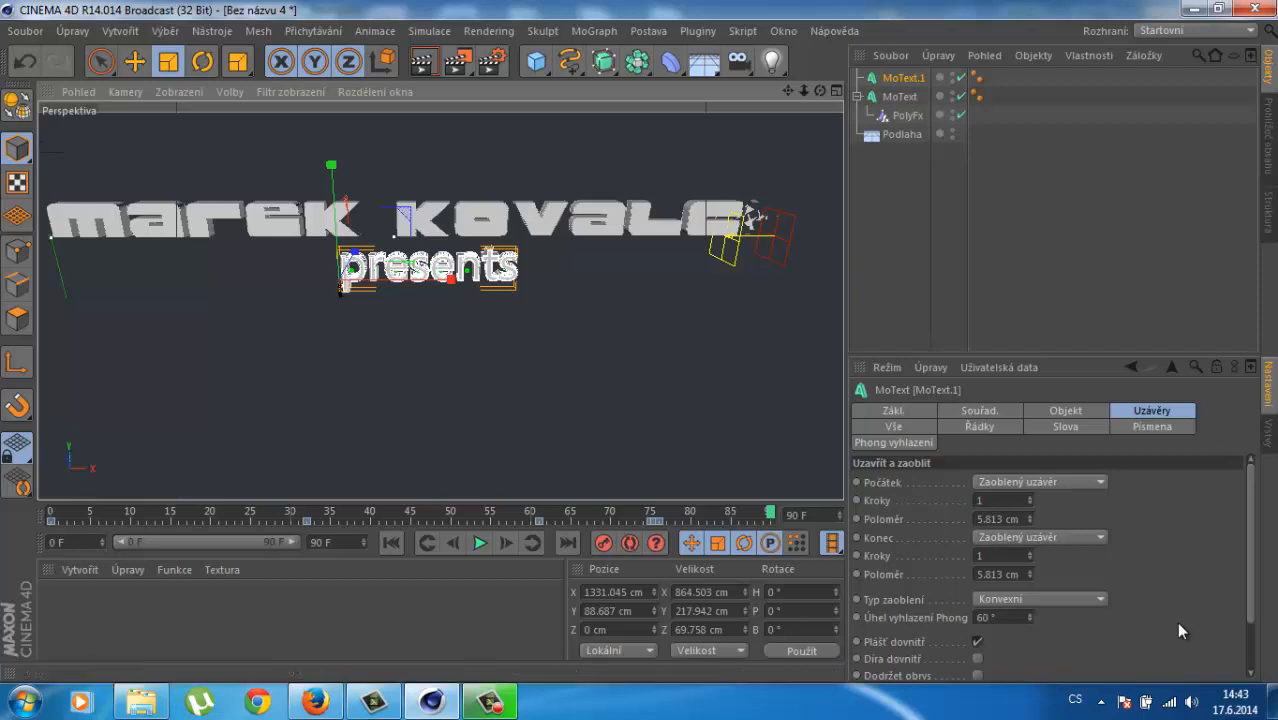
left_click_drag(770, 512, 731, 512)
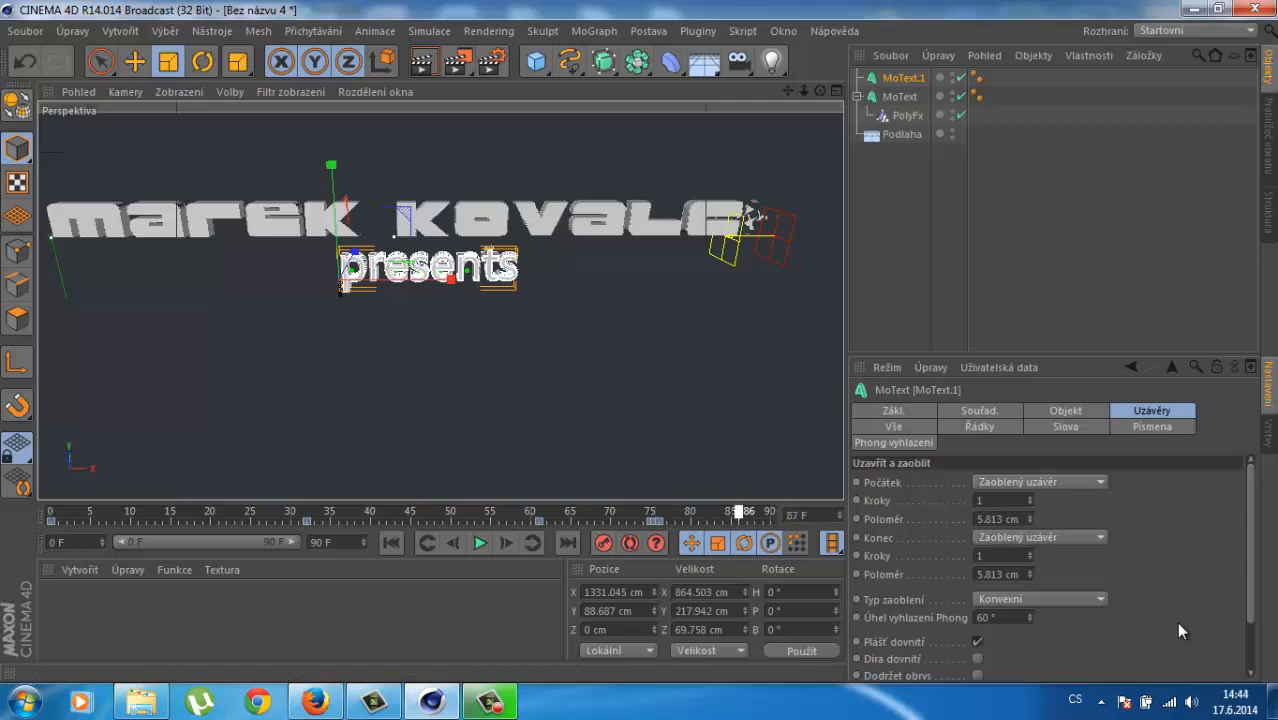
left_click_drag(331, 164, 324, 44)
Step: Move the presents text left and lower beneath the name, and drop the Podlaha floor to Y -262.939 cm
key("e")
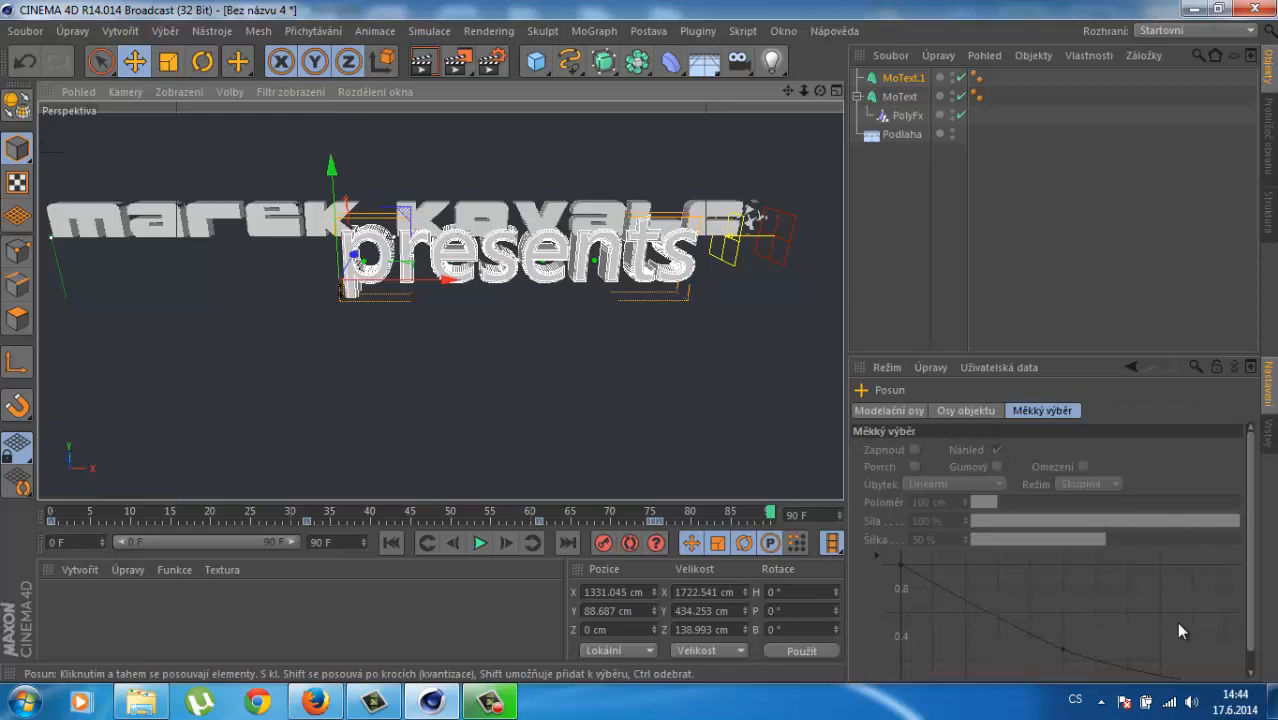
left_click_drag(447, 278, 355, 279)
left_click_drag(236, 170, 238, 203)
left_click_drag(365, 311, 386, 311)
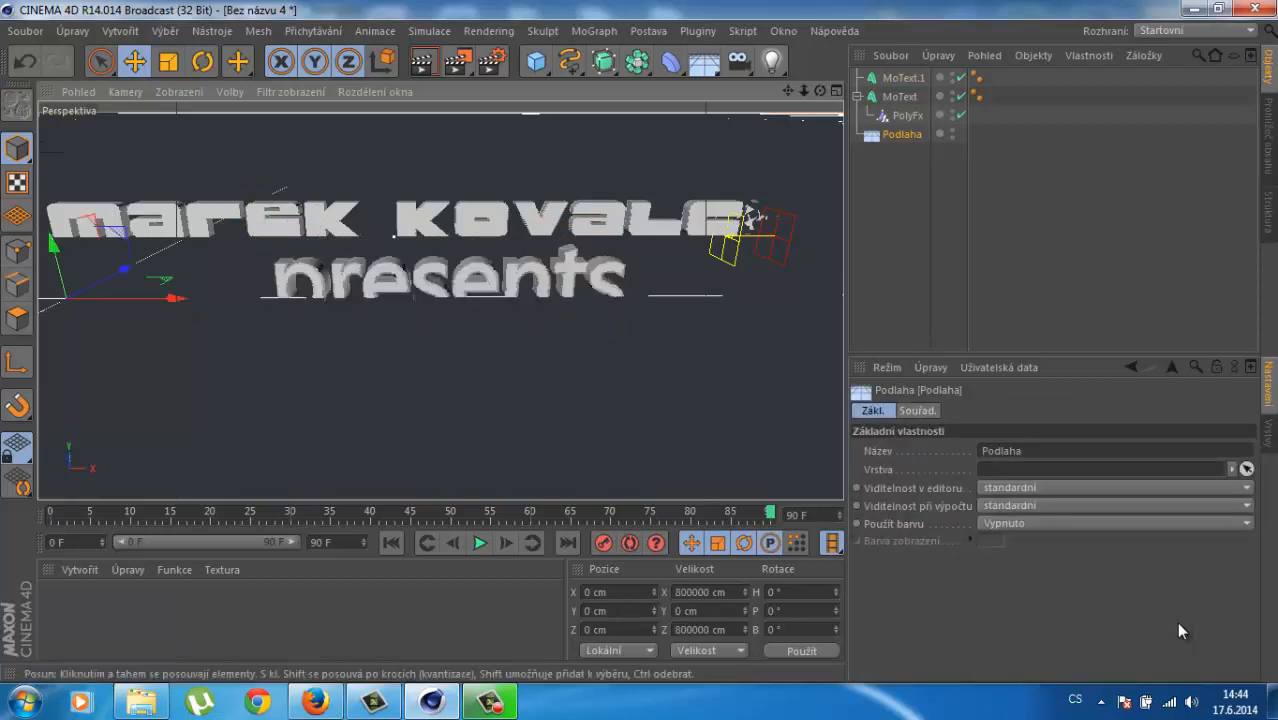
key("ctrl+z")
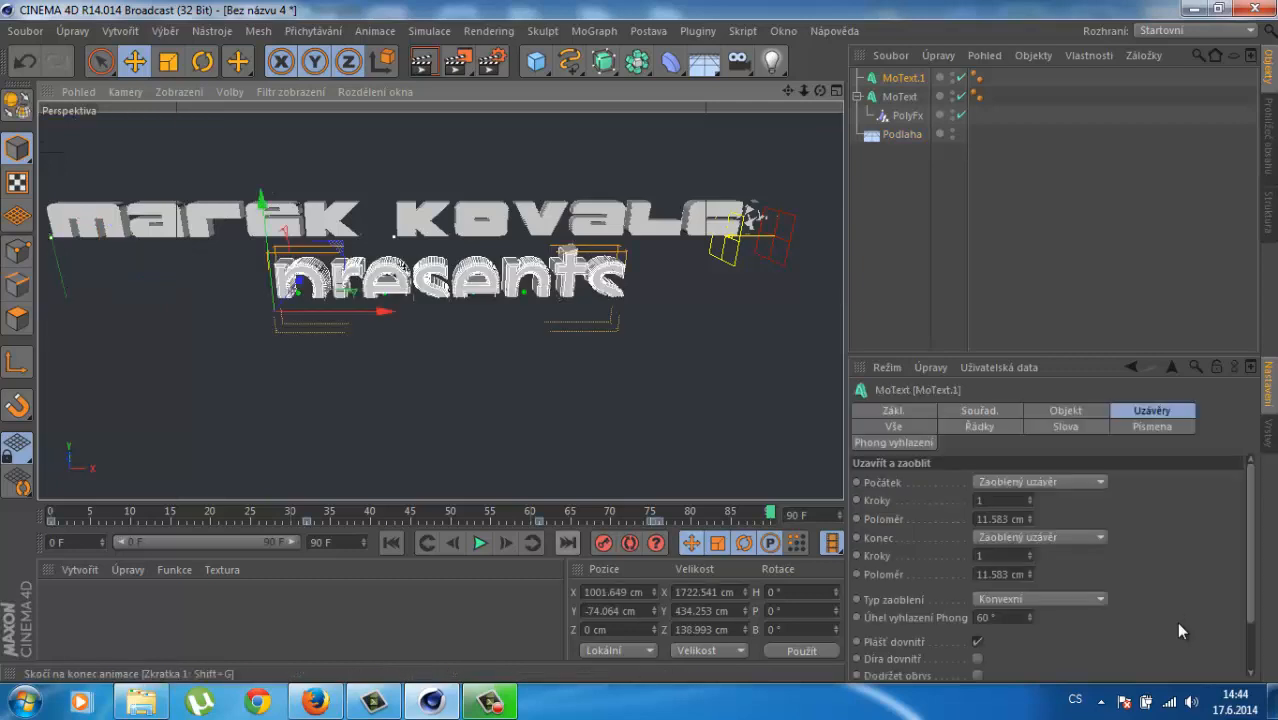
left_click(902, 134)
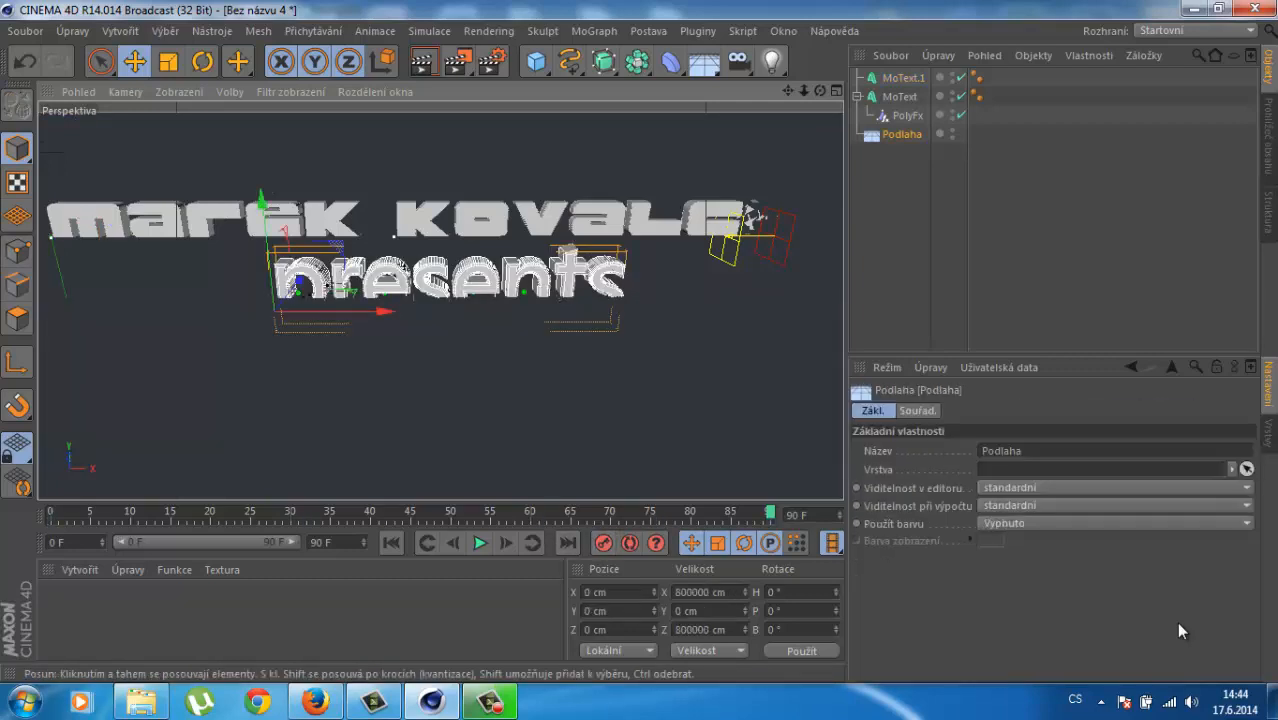
left_click_drag(53, 243, 64, 293)
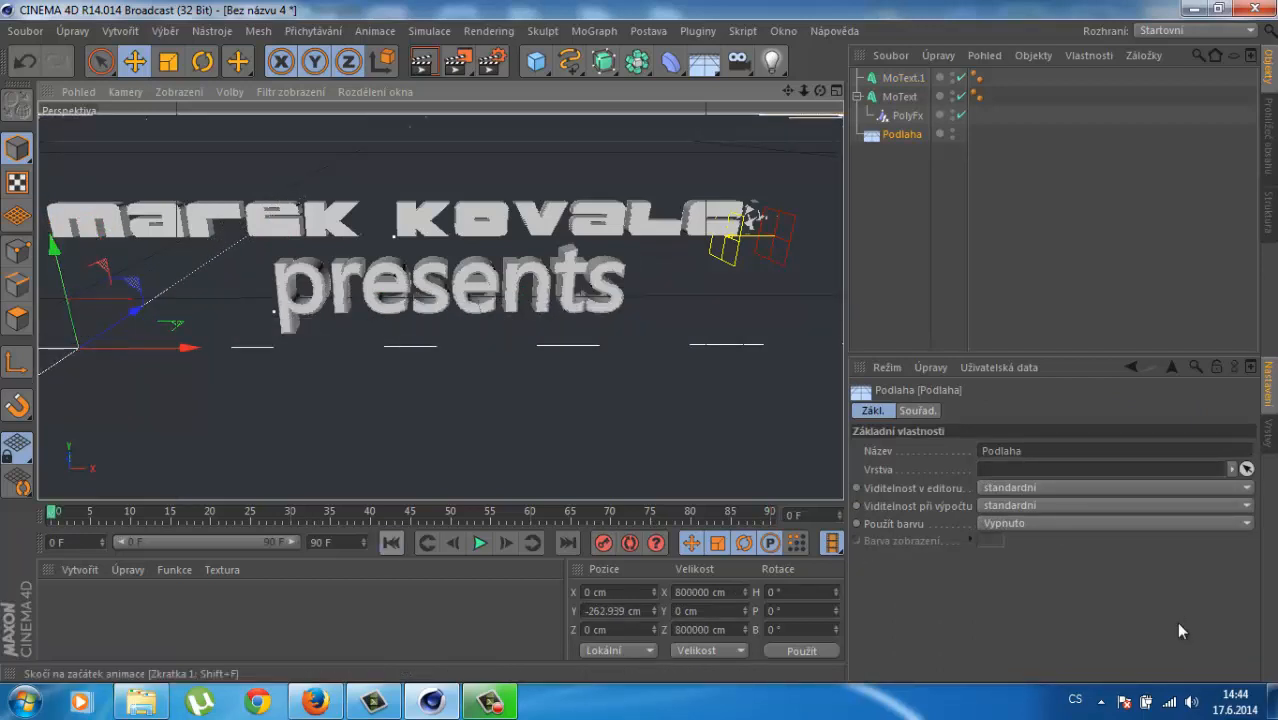
Step: Replay the animation from the start and render the current frame at 800×600 to the Picture Viewer
left_click(391, 543)
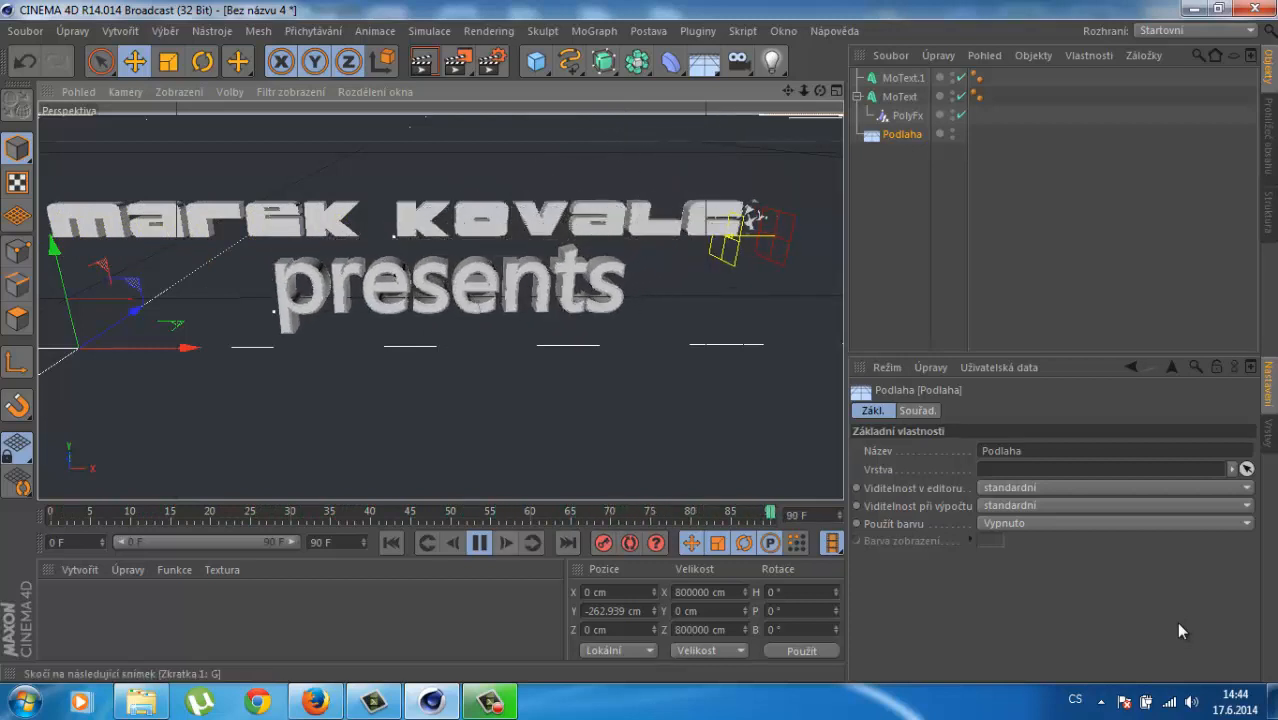
left_click(480, 543)
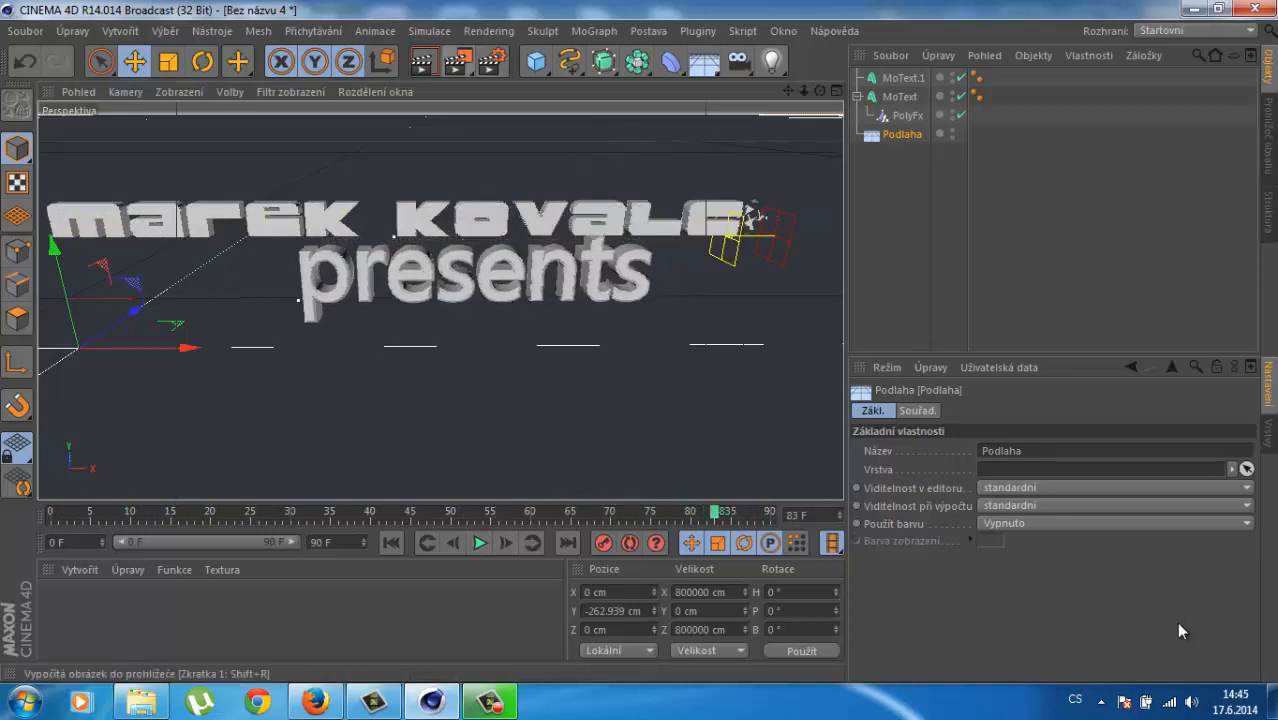
key("shift+r")
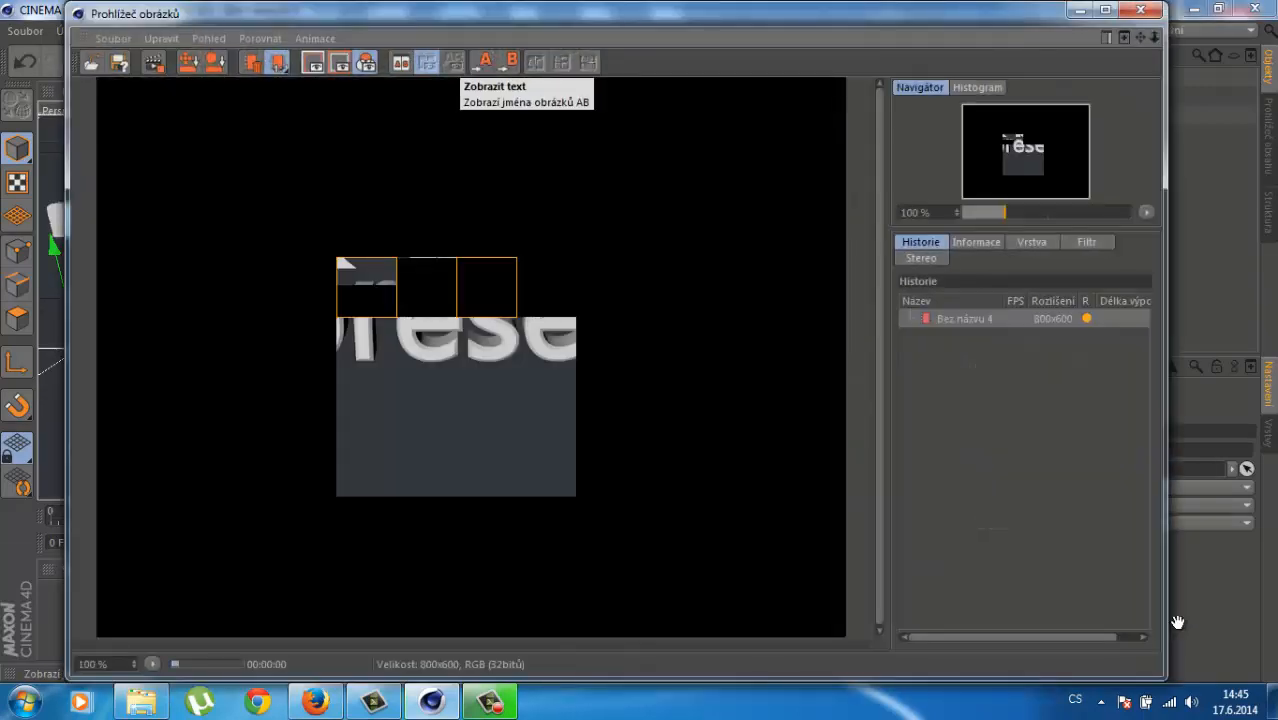